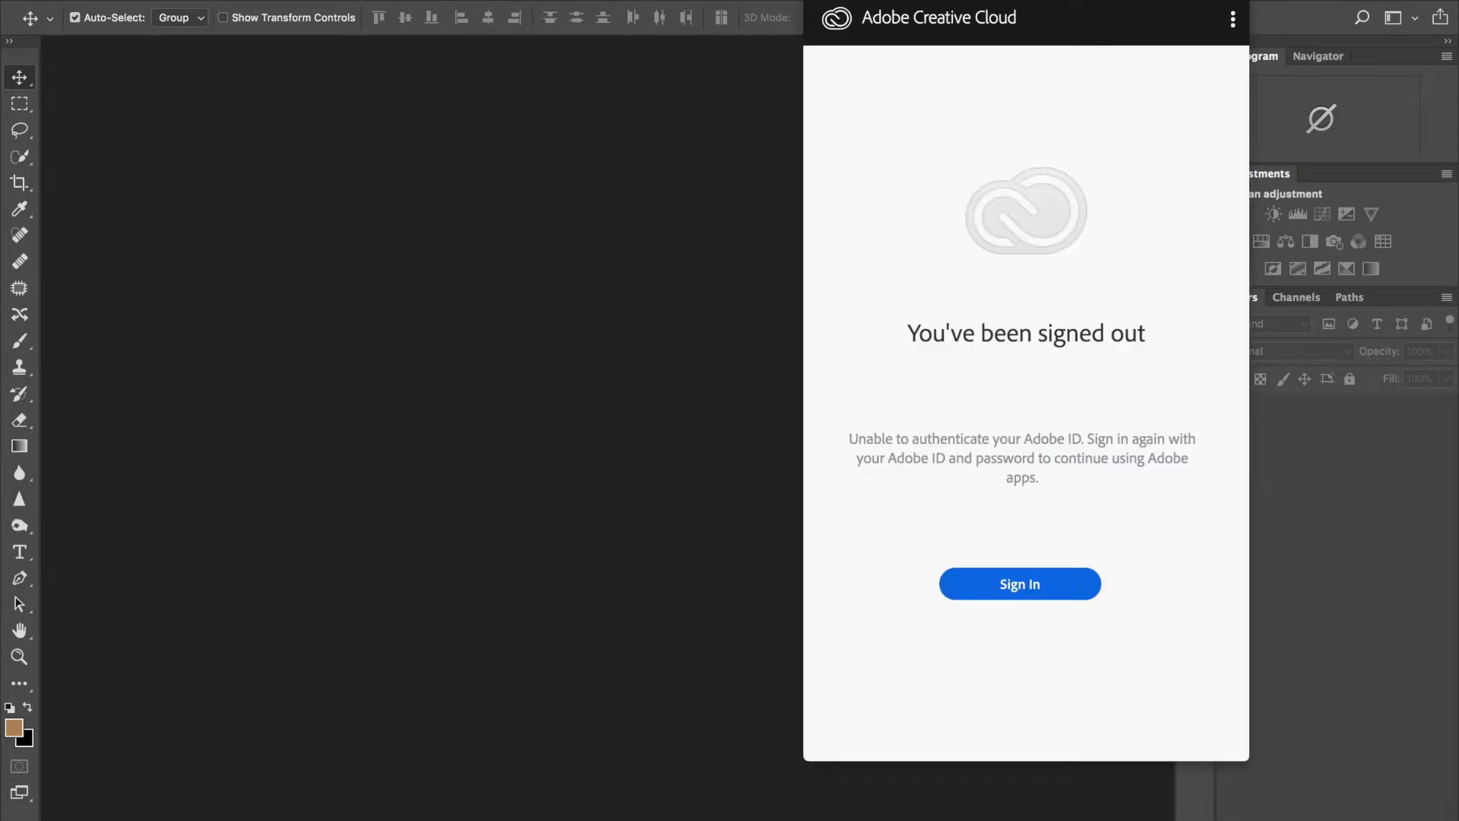
Step: Sign back in to Adobe Creative Cloud with the Adobe ID e-mail address and account password
left_click(959, 599)
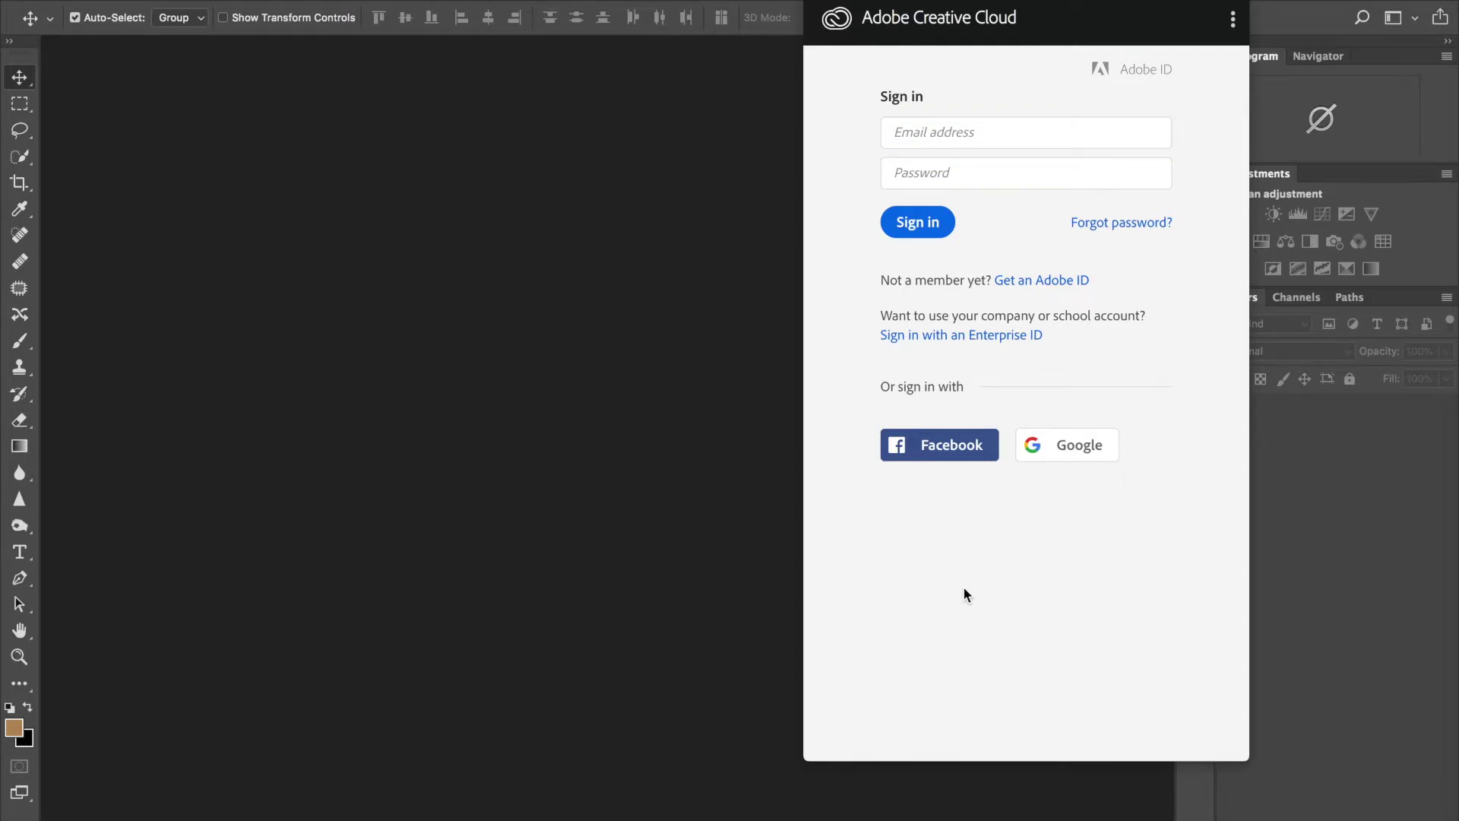
left_click(942, 131)
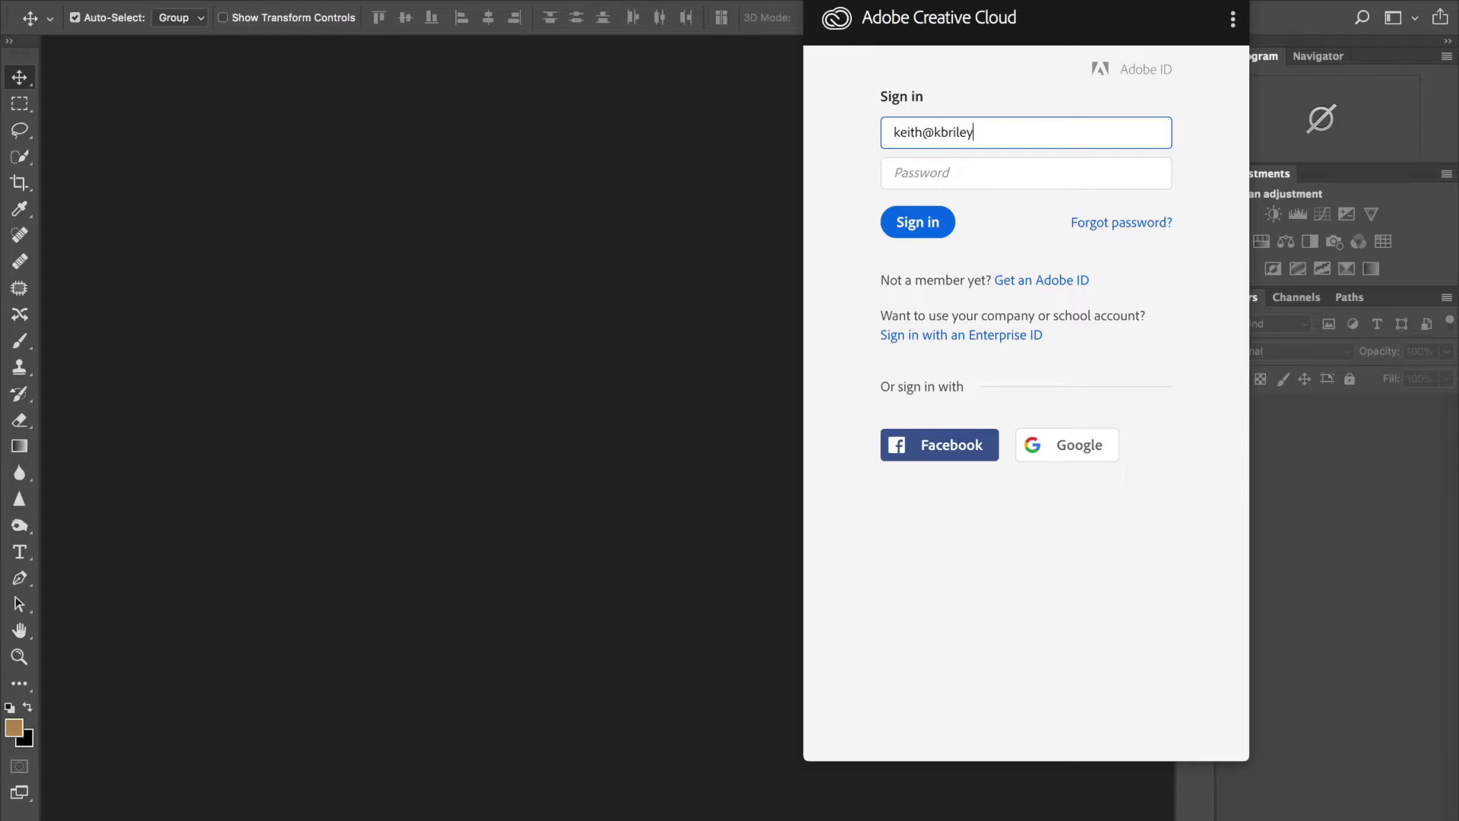
key("Tab")
type("•••••••••")
left_click(917, 221)
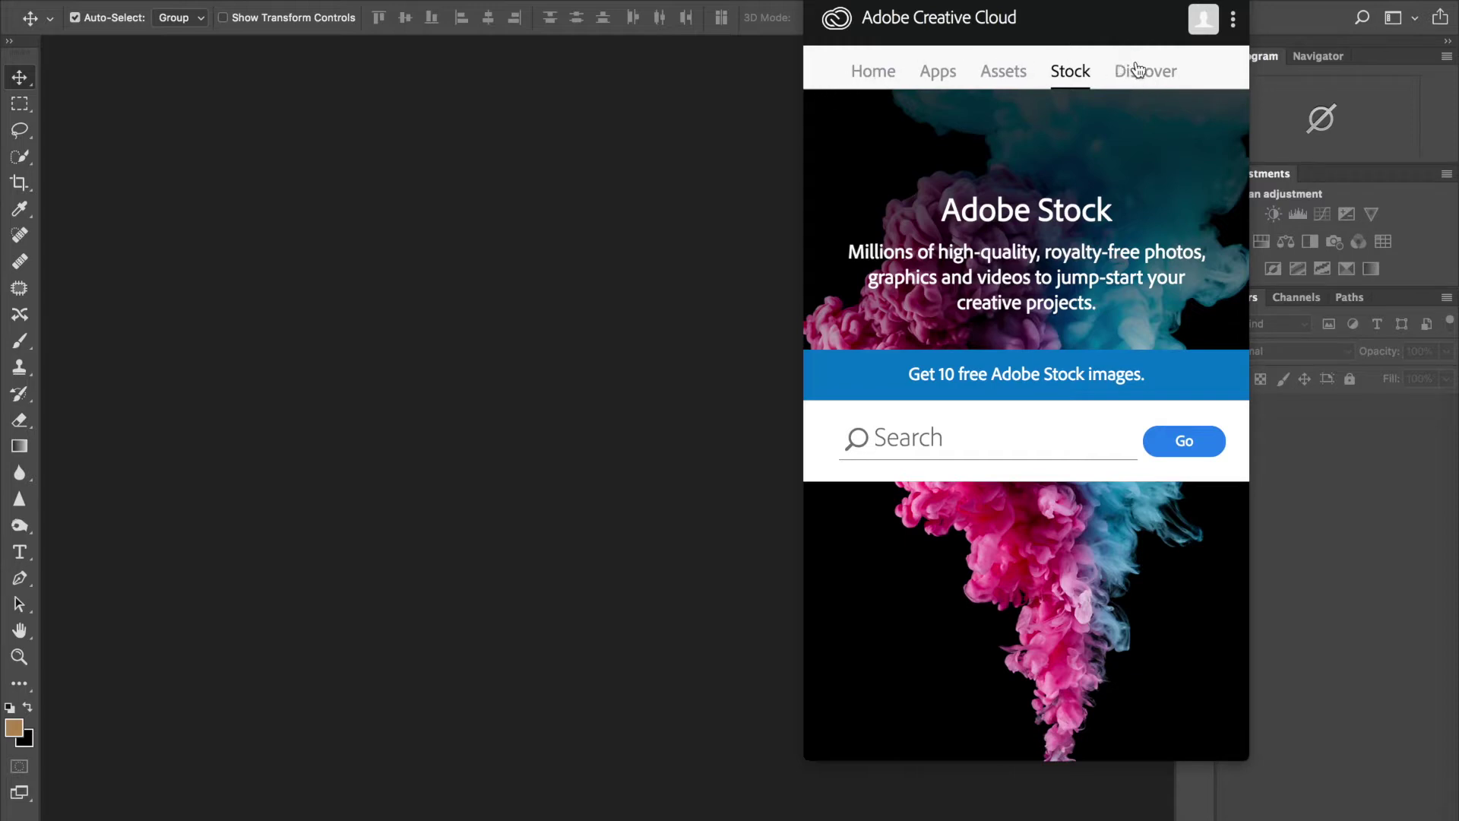
Step: Check that Photoshop CC shows 'Up to date' in the Apps list, then close the Creative Cloud panel
left_click(873, 73)
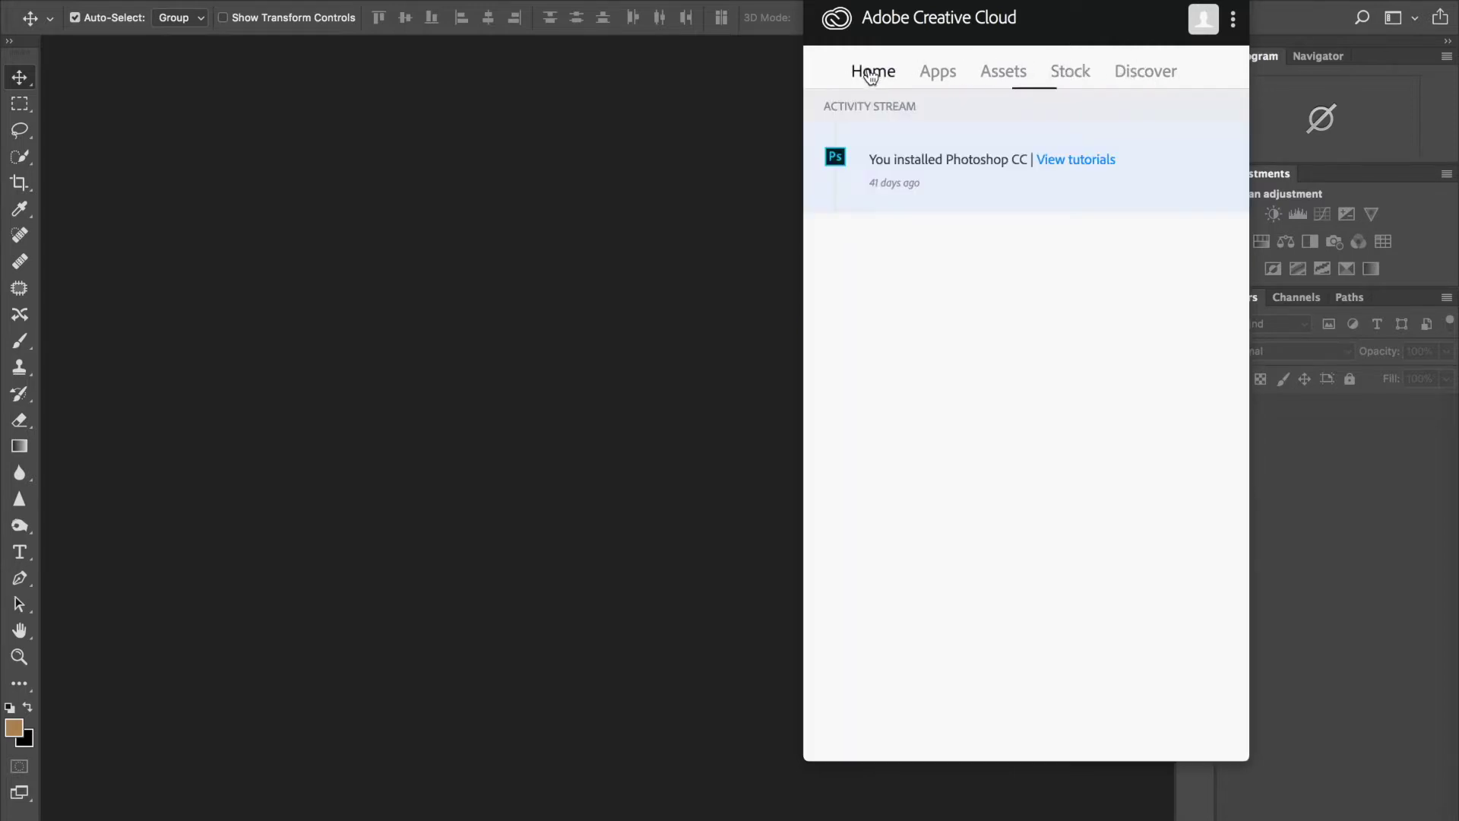
left_click(950, 74)
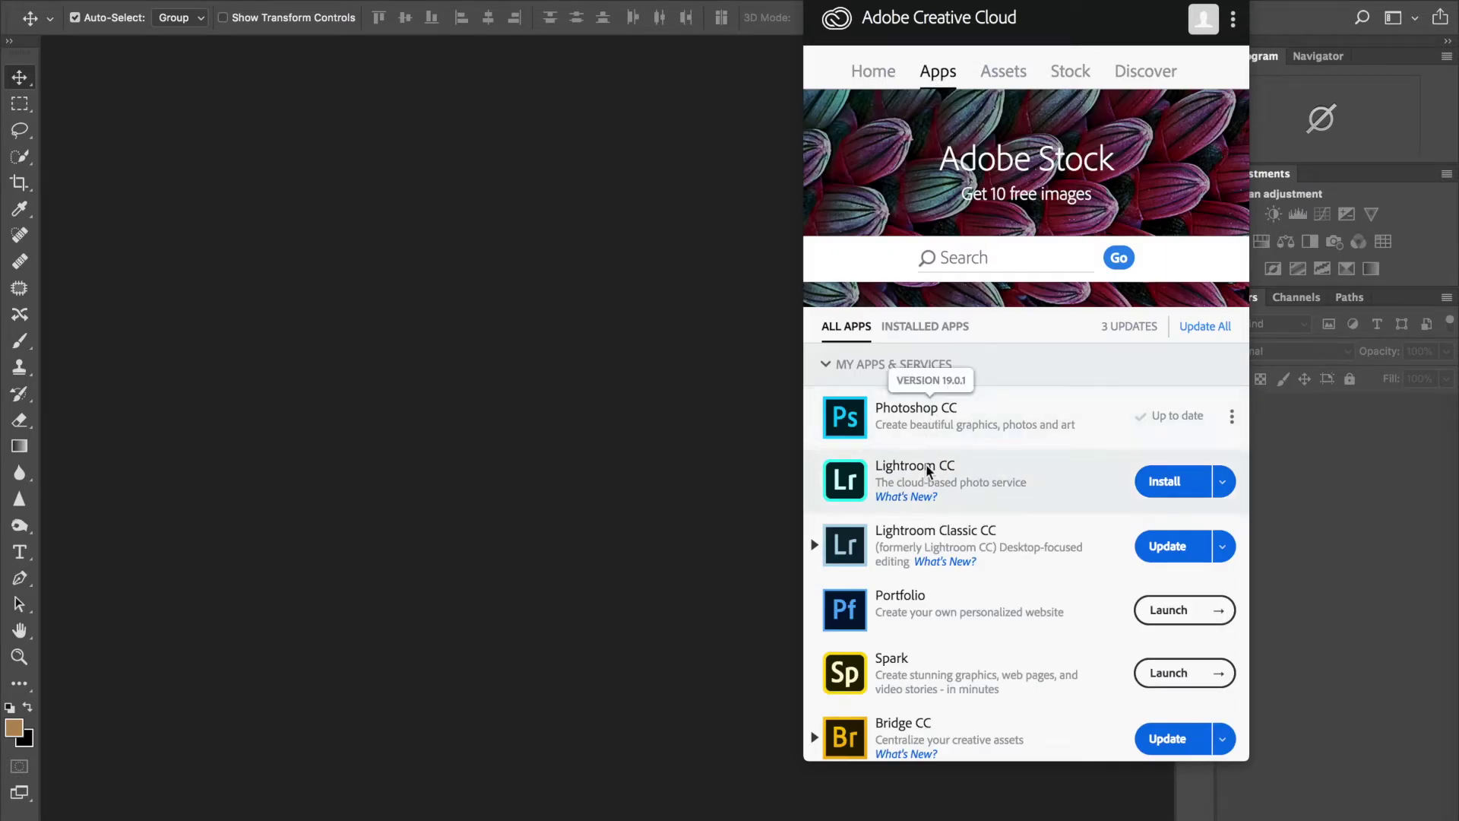
scroll(910, 710, "down", 5)
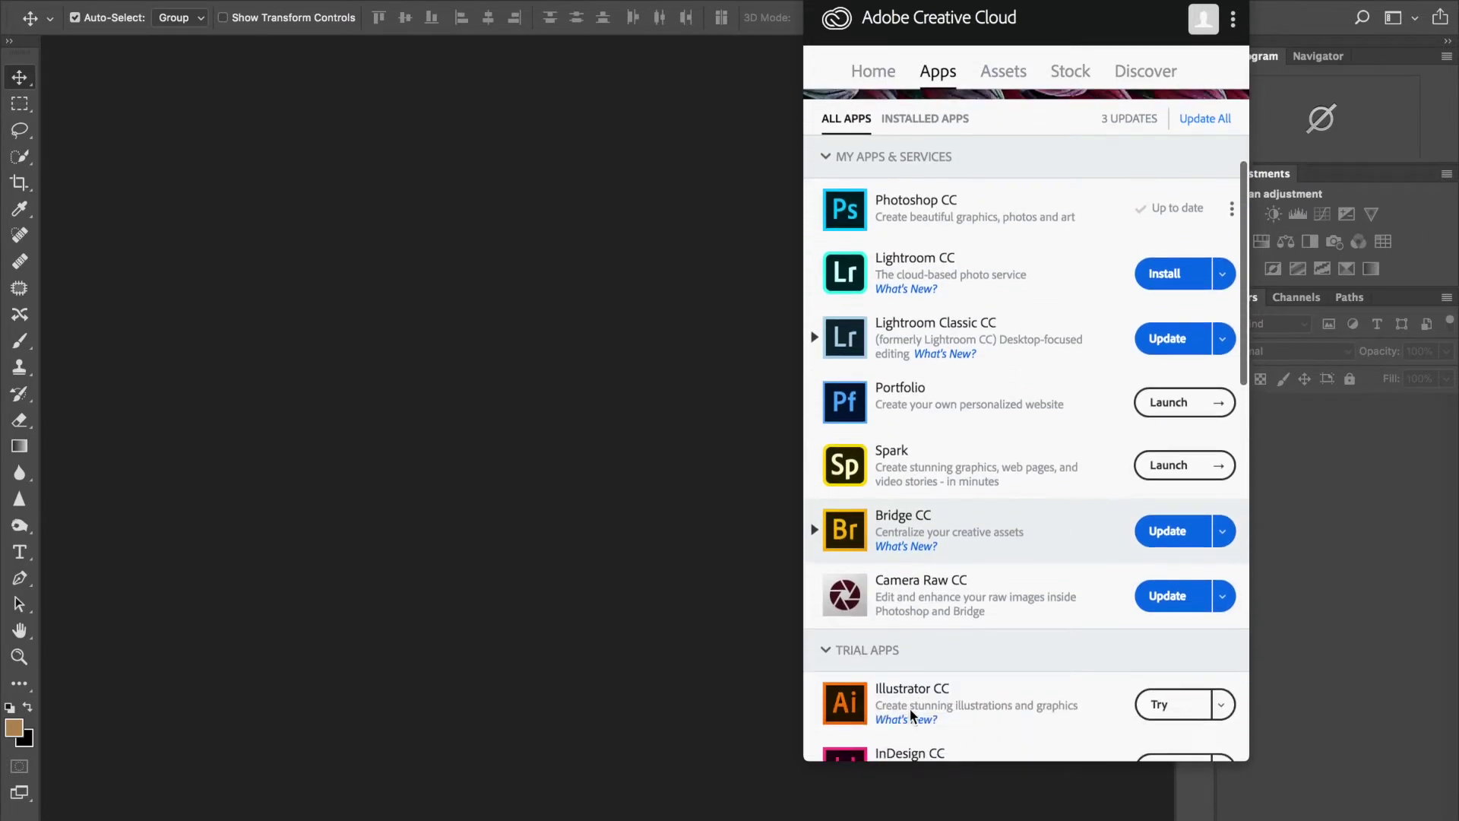
scroll(909, 708, "up", 3)
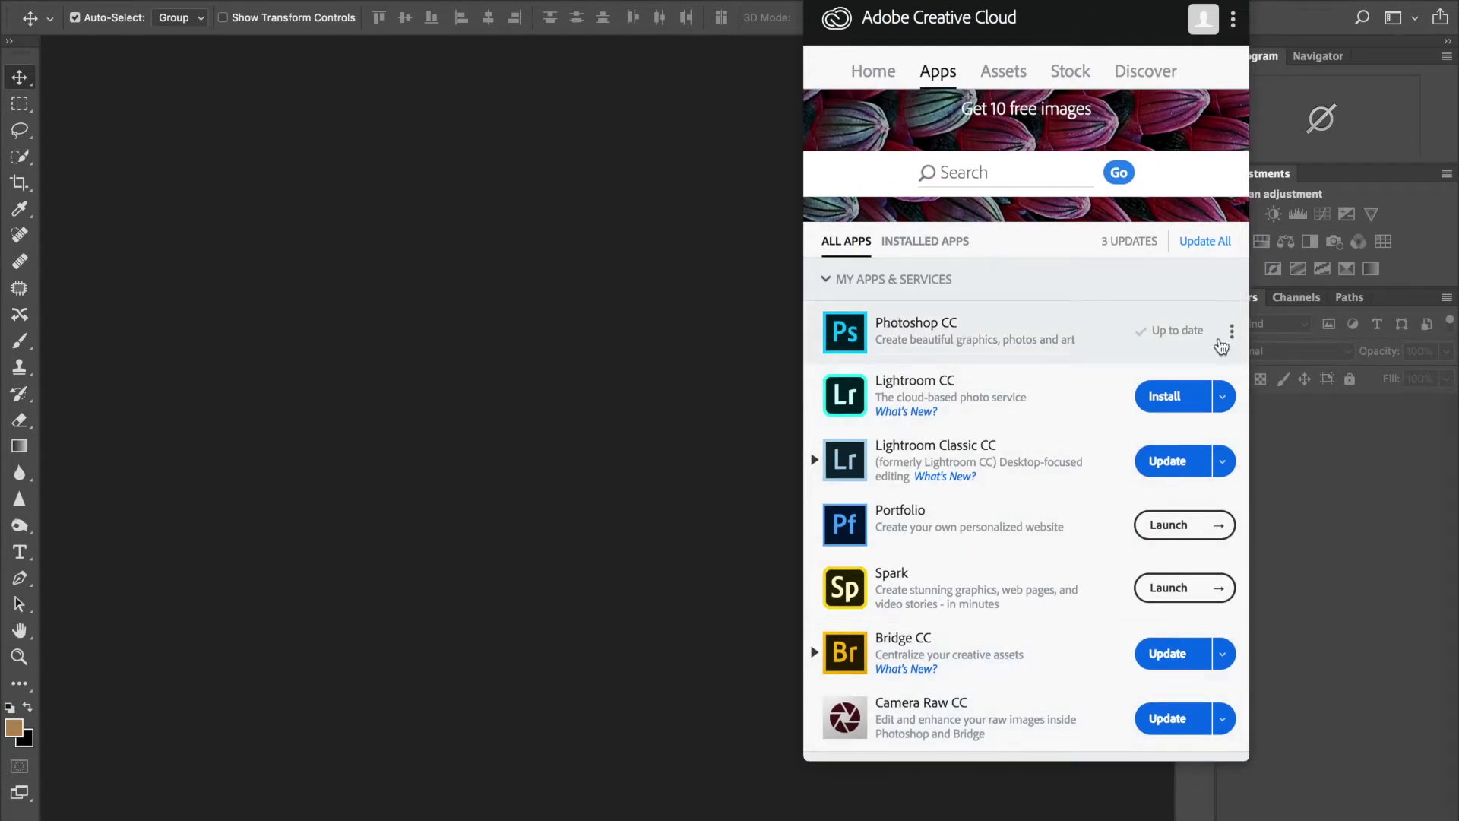
mouse_move(1193, 357)
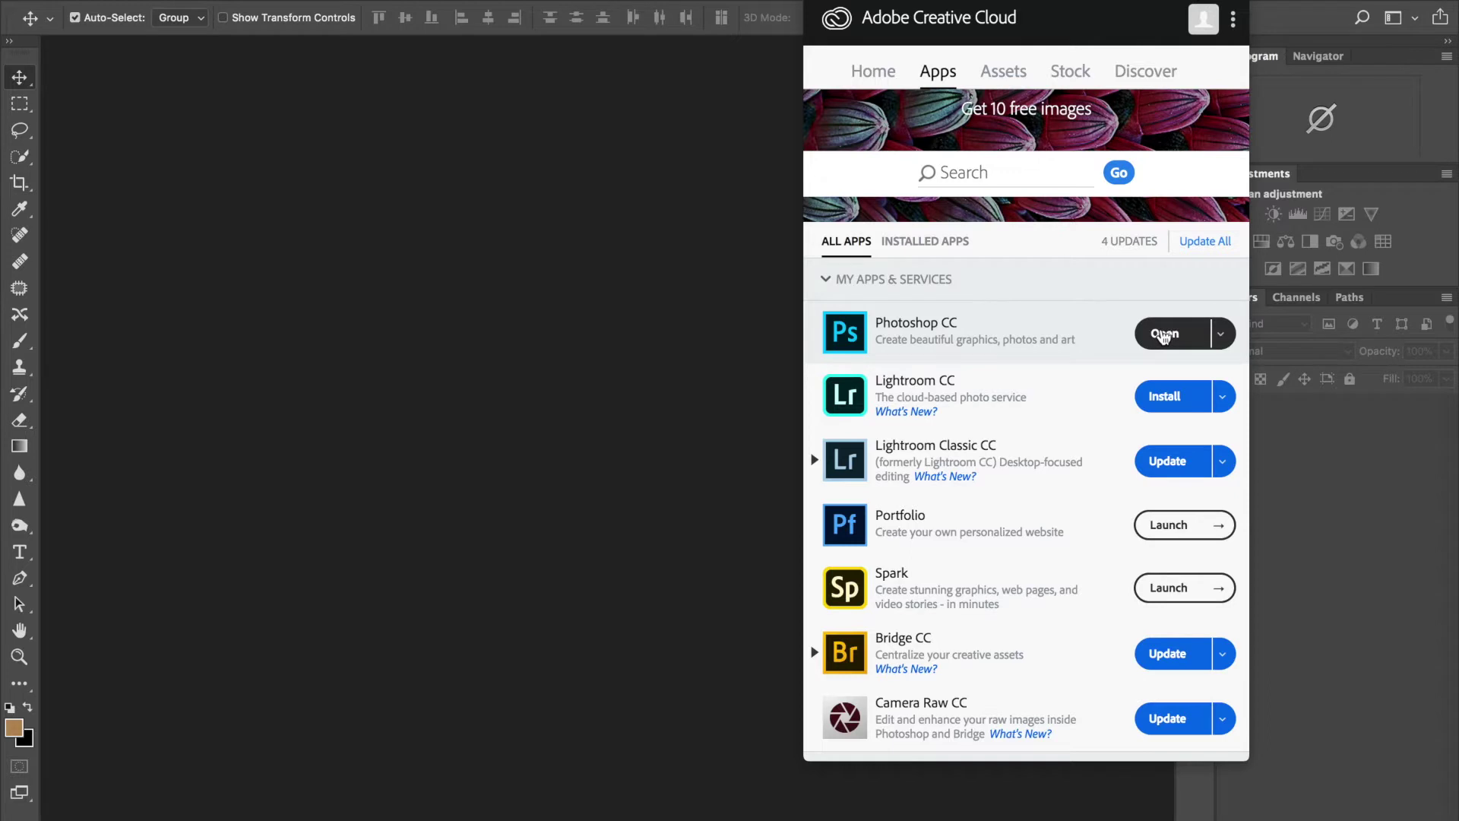
left_click(701, 316)
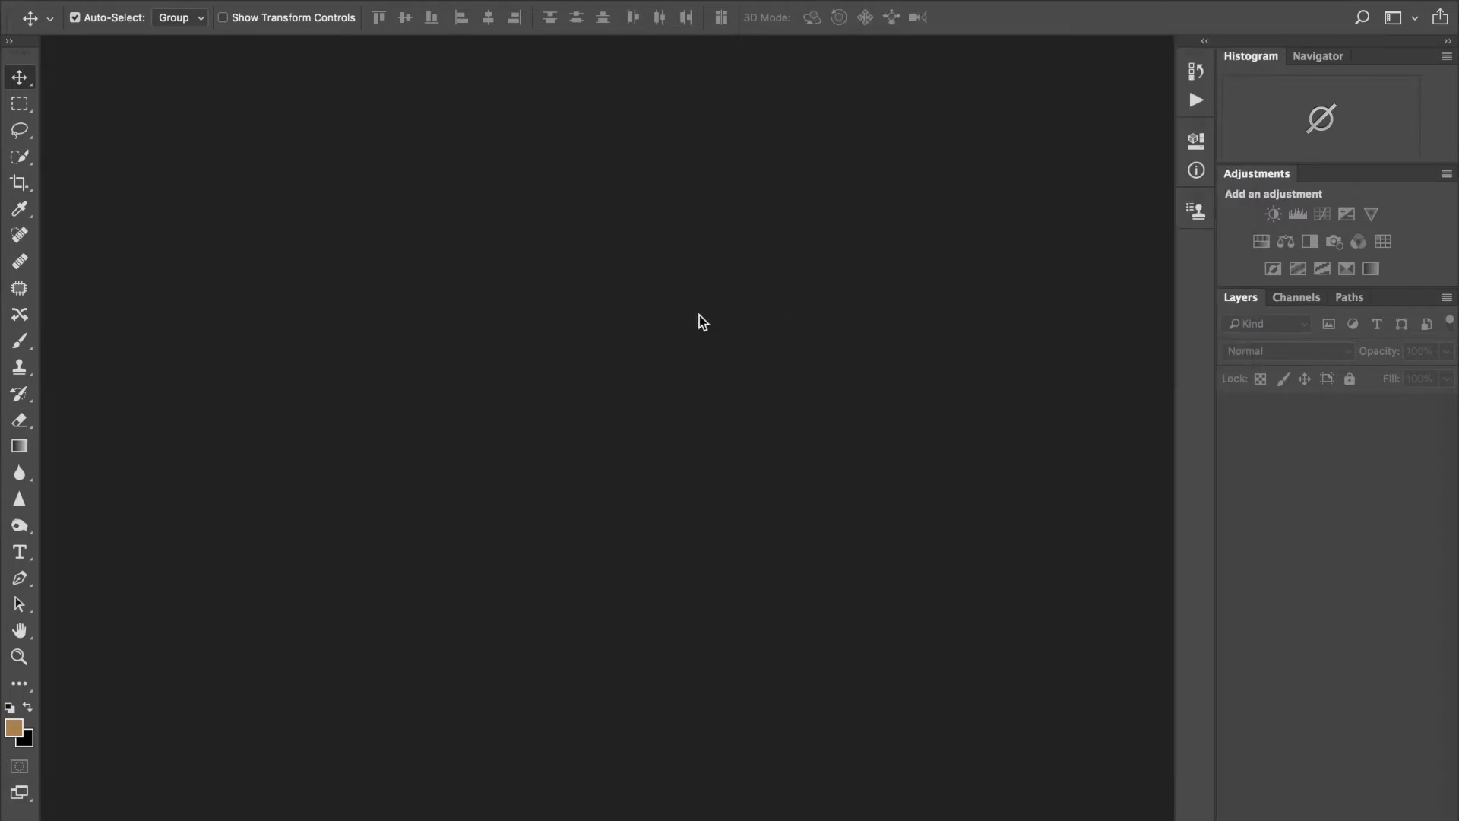
Step: Select the Adobe Photoshop CC 2018 folder in Finder's Applications, then close the Finder window
mouse_move(233, 820)
left_click(177, 816)
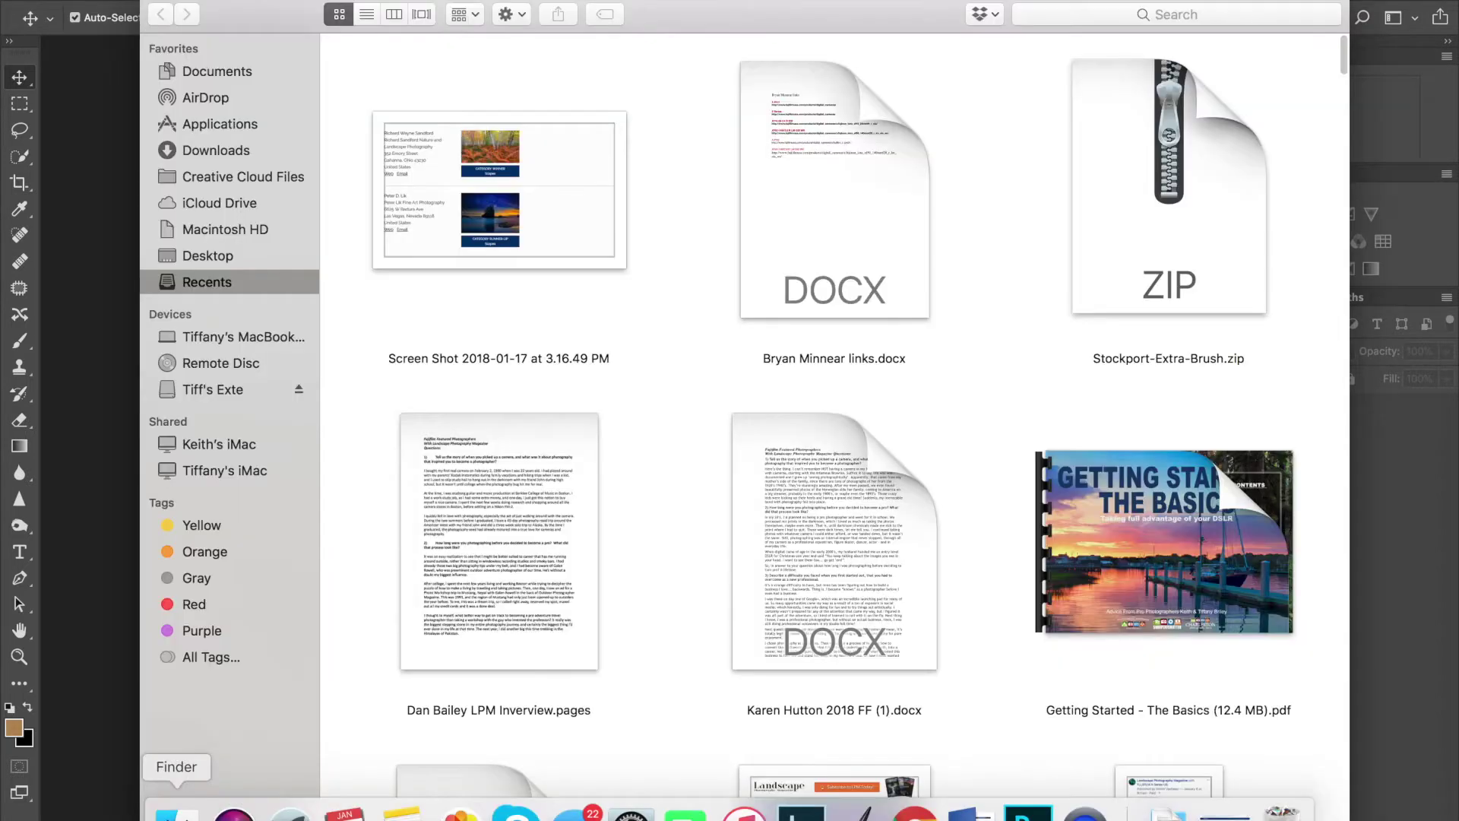
left_click(208, 126)
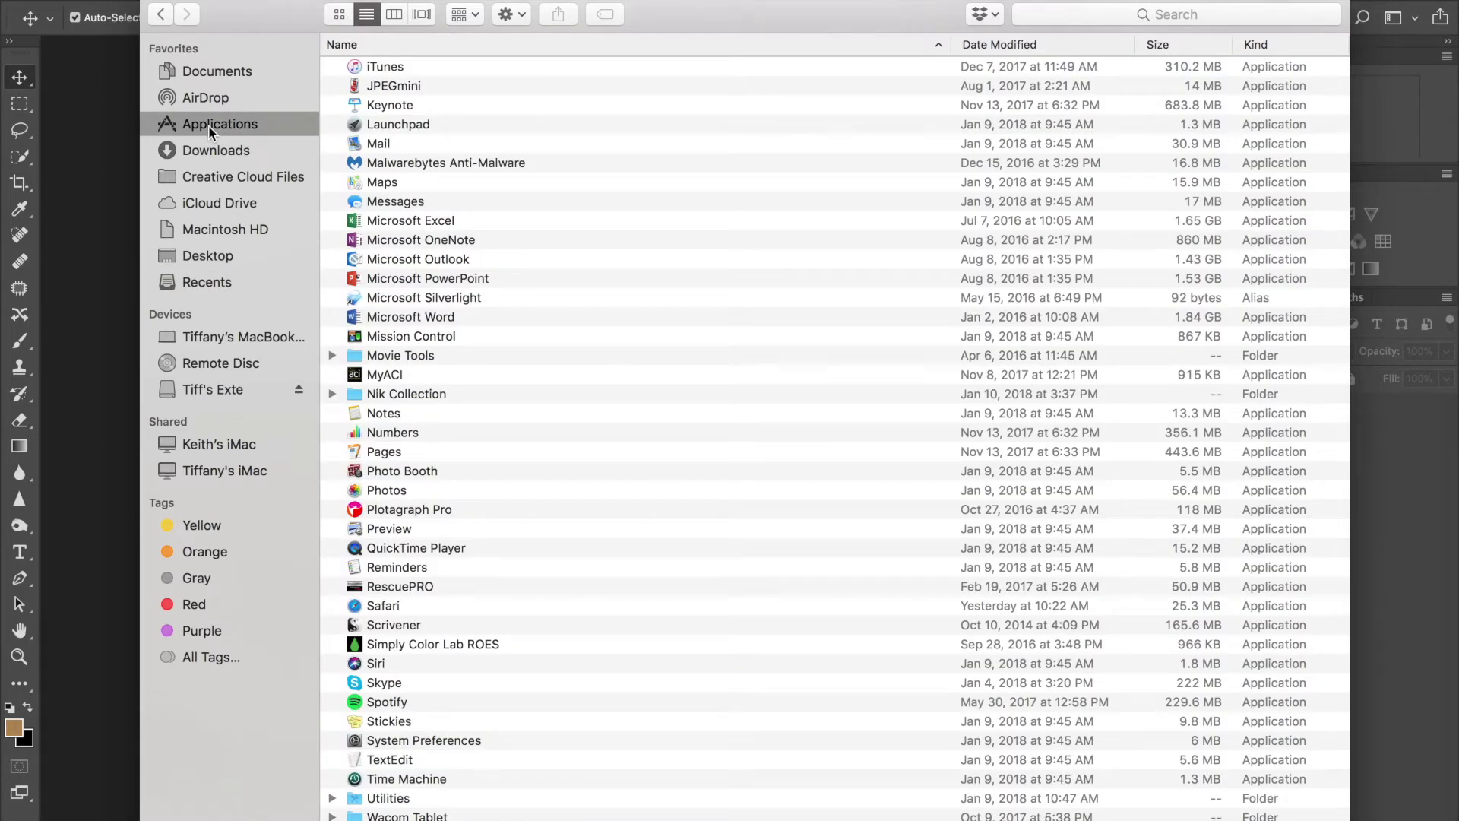
scroll(408, 177, "up", 10)
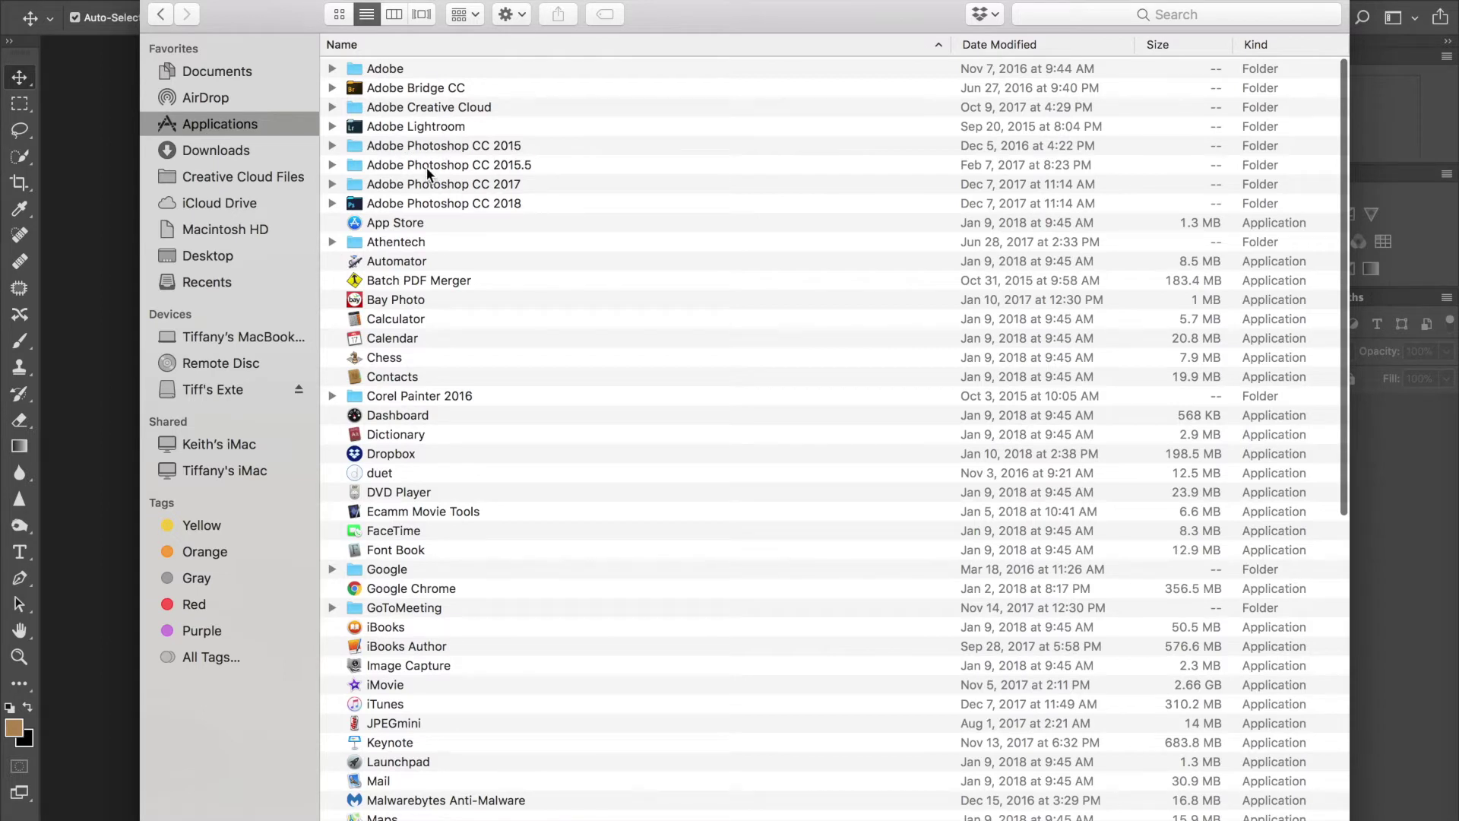
left_click(416, 203)
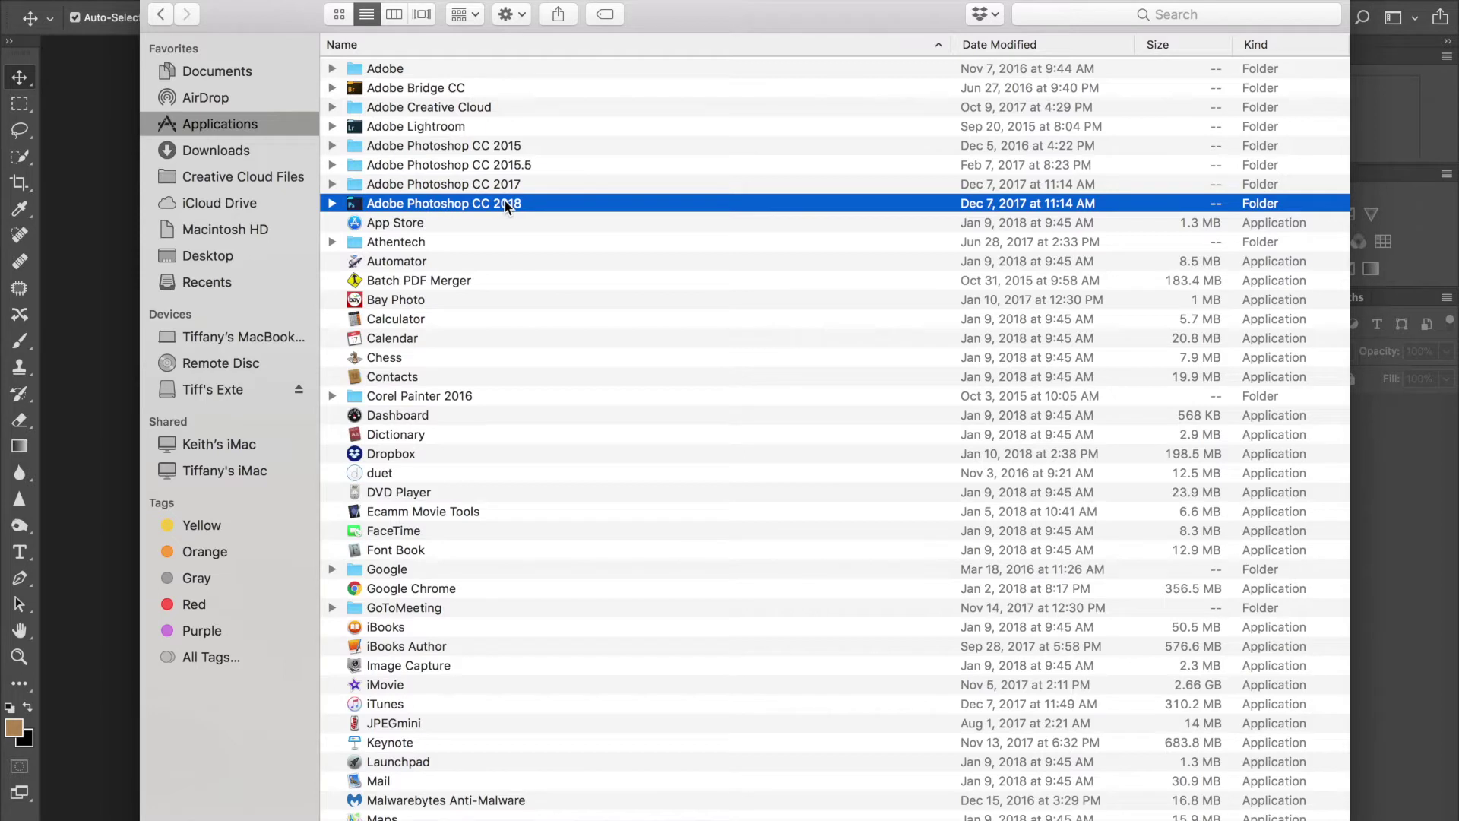
left_click(154, 0)
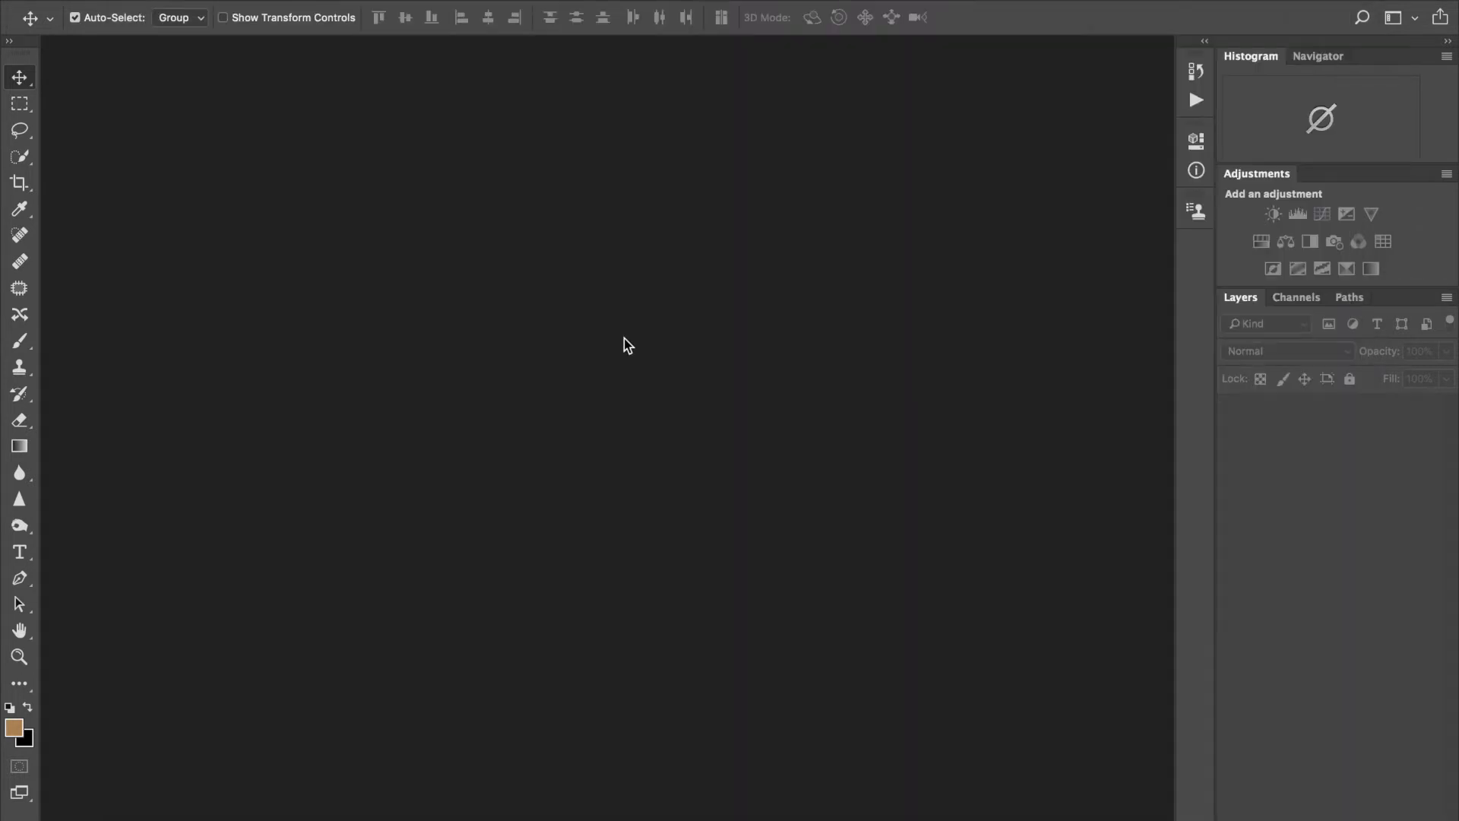
Step: Save the current panel layout as a new workspace named 'Test Workspace'
mouse_move(801, 817)
left_click(1398, 19)
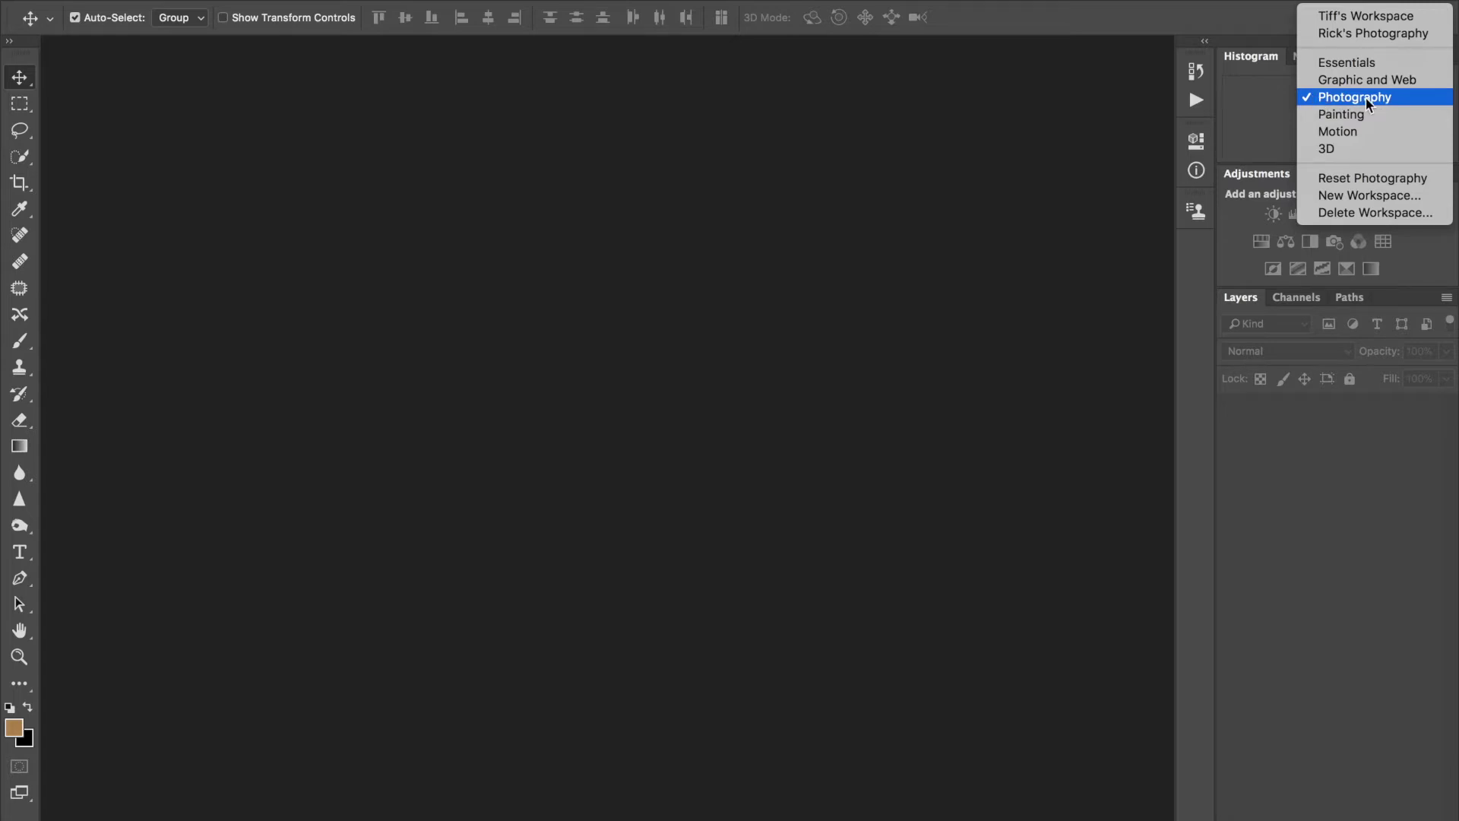
left_click(1362, 196)
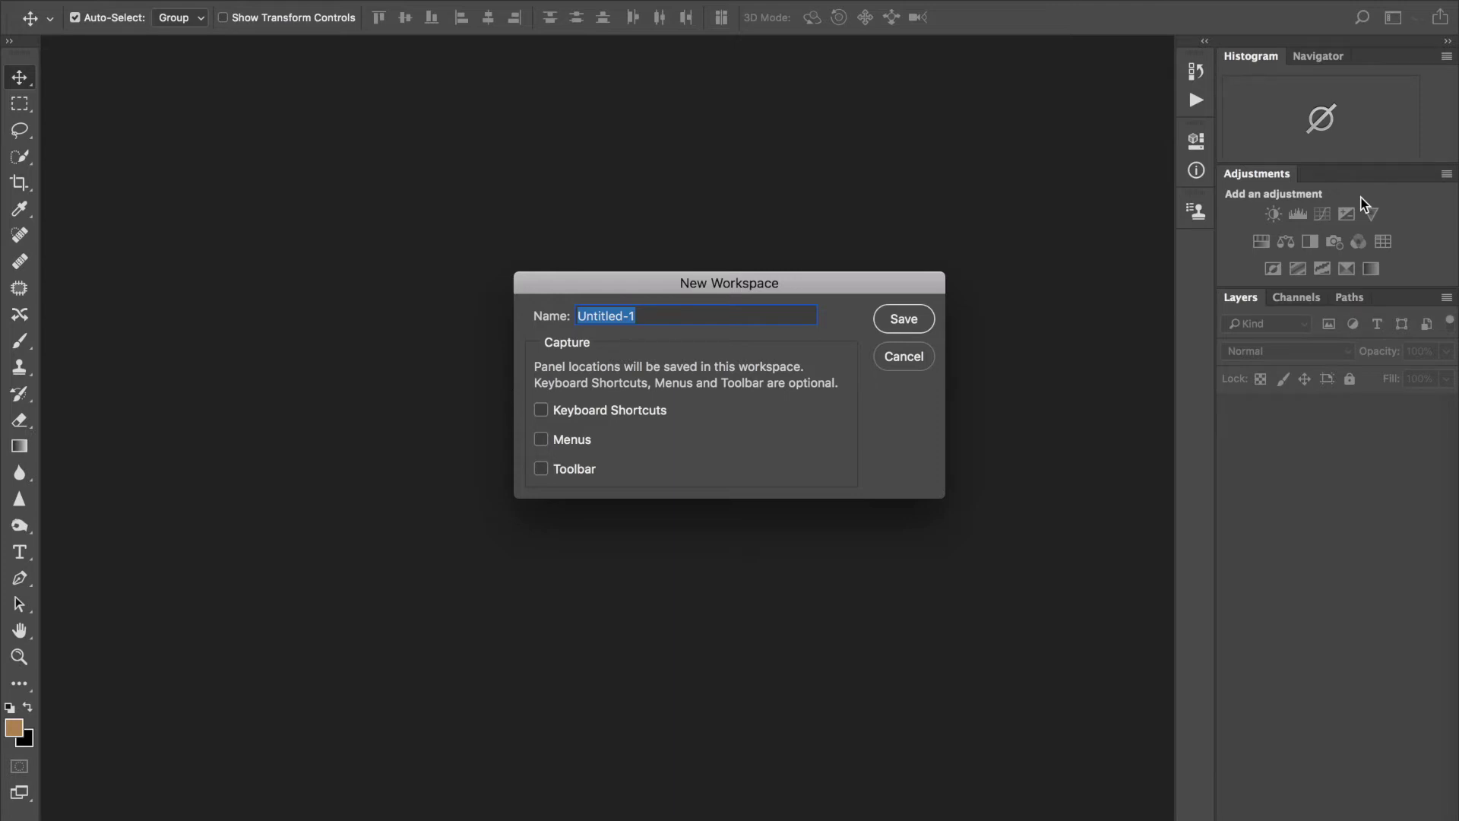
type("Test Workspace")
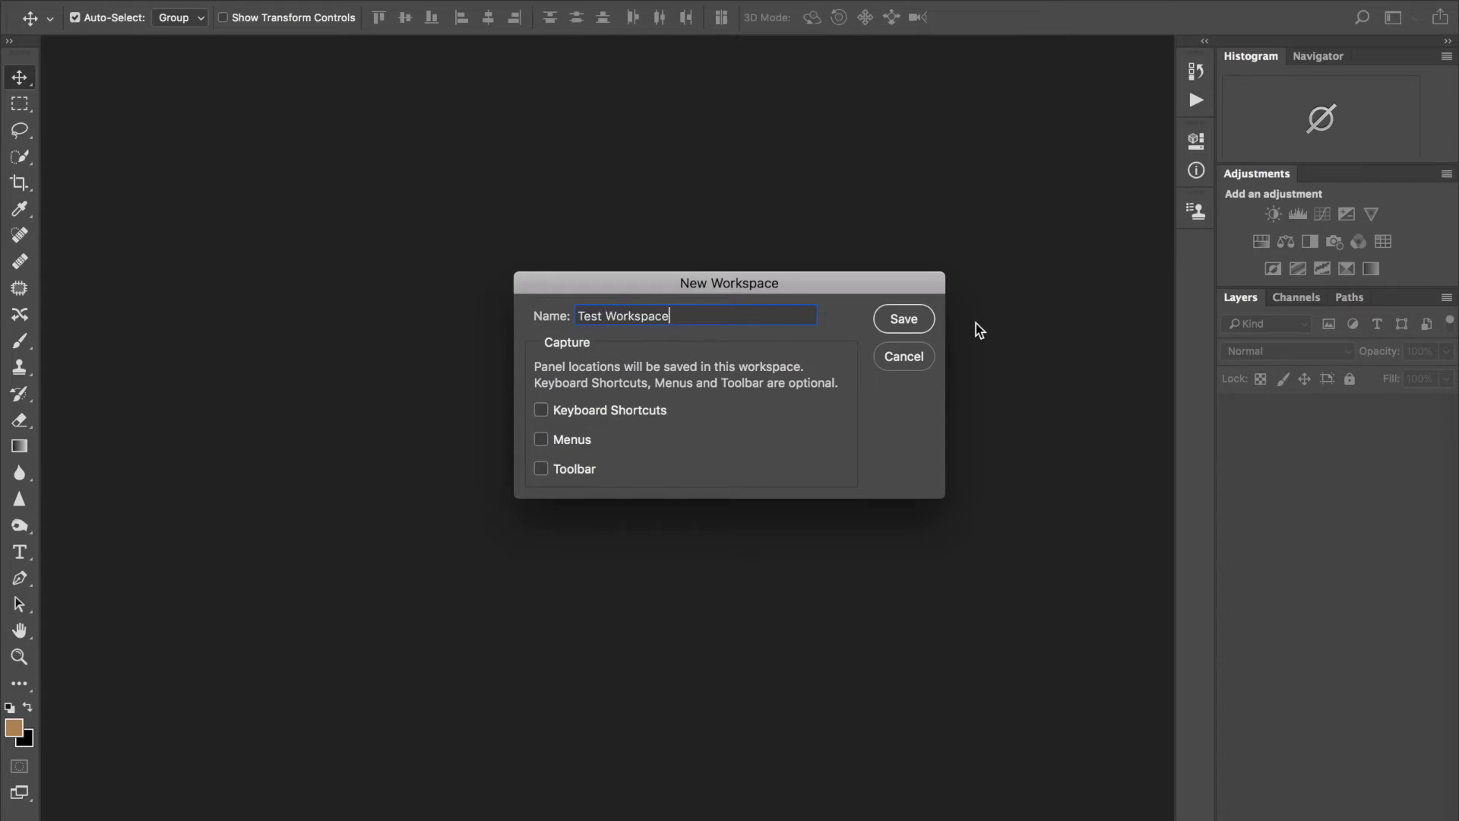
left_click(910, 320)
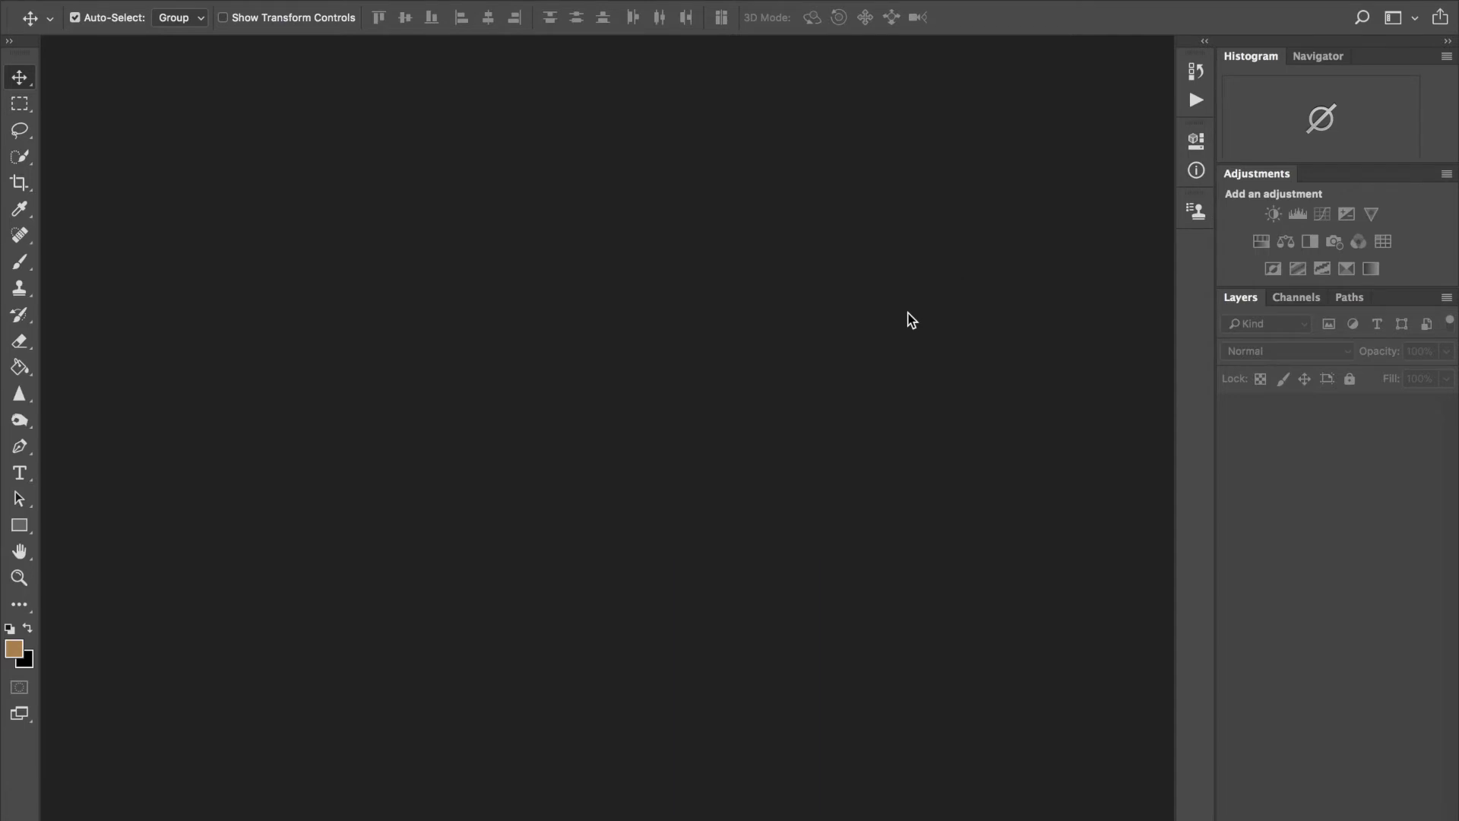
left_click(1409, 22)
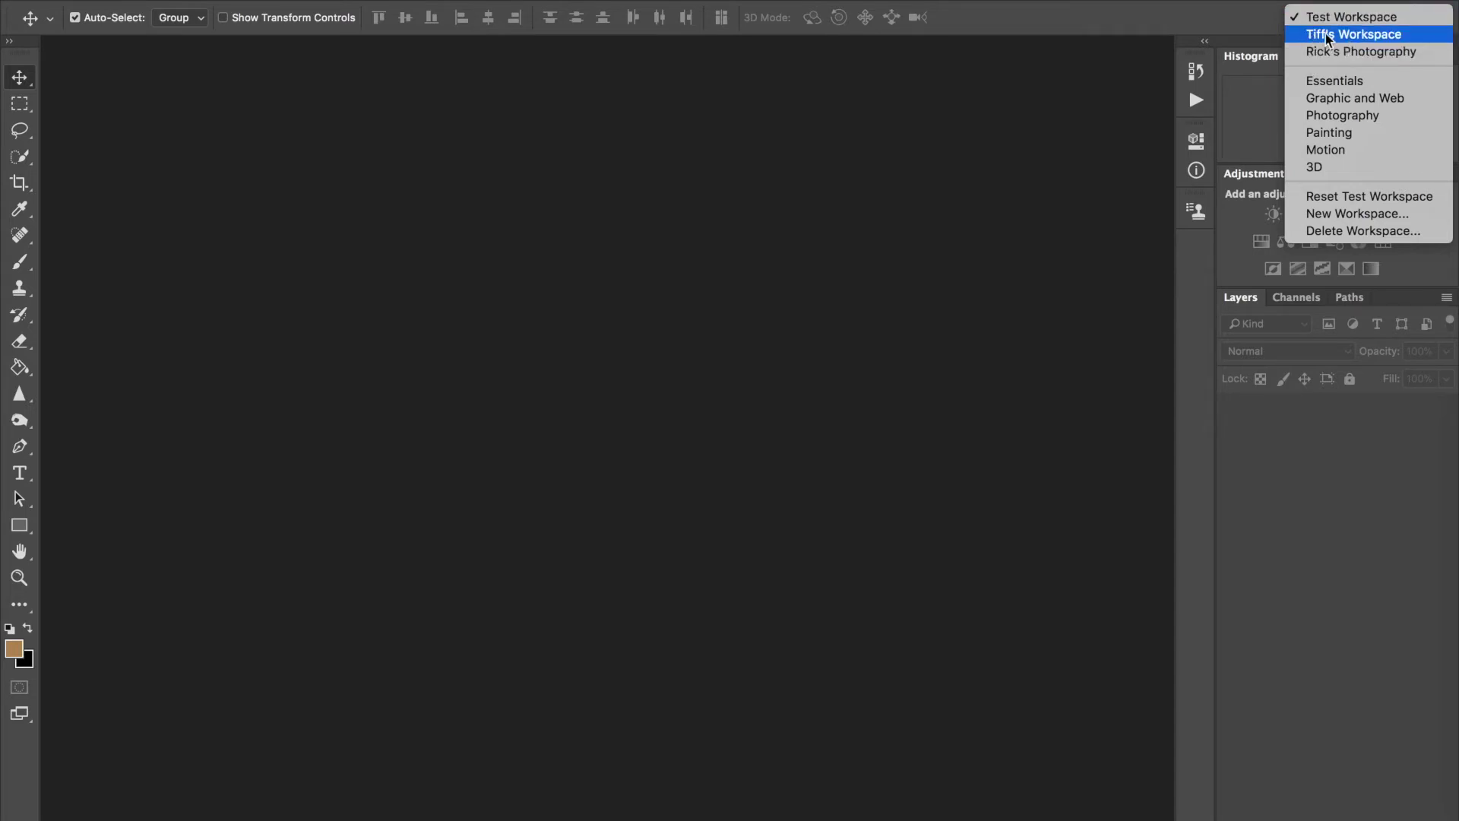
left_click(909, 222)
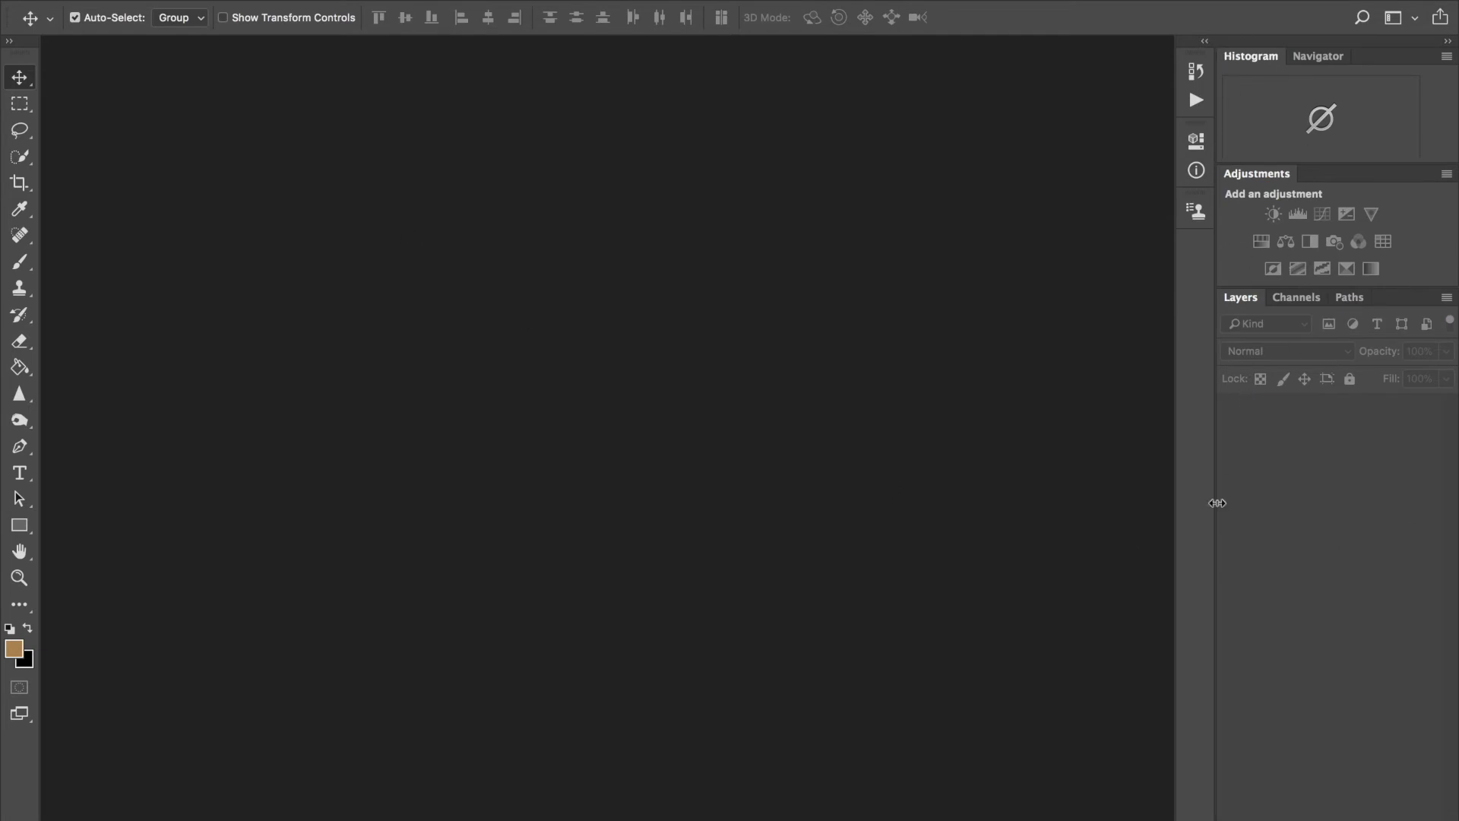
Step: Drag the Tools panel off the left edge and dock it left of the Histogram/Layers panels
mouse_move(15, 54)
left_mouse_down()
mouse_move(35, 57)
mouse_move(15, 57)
left_mouse_up()
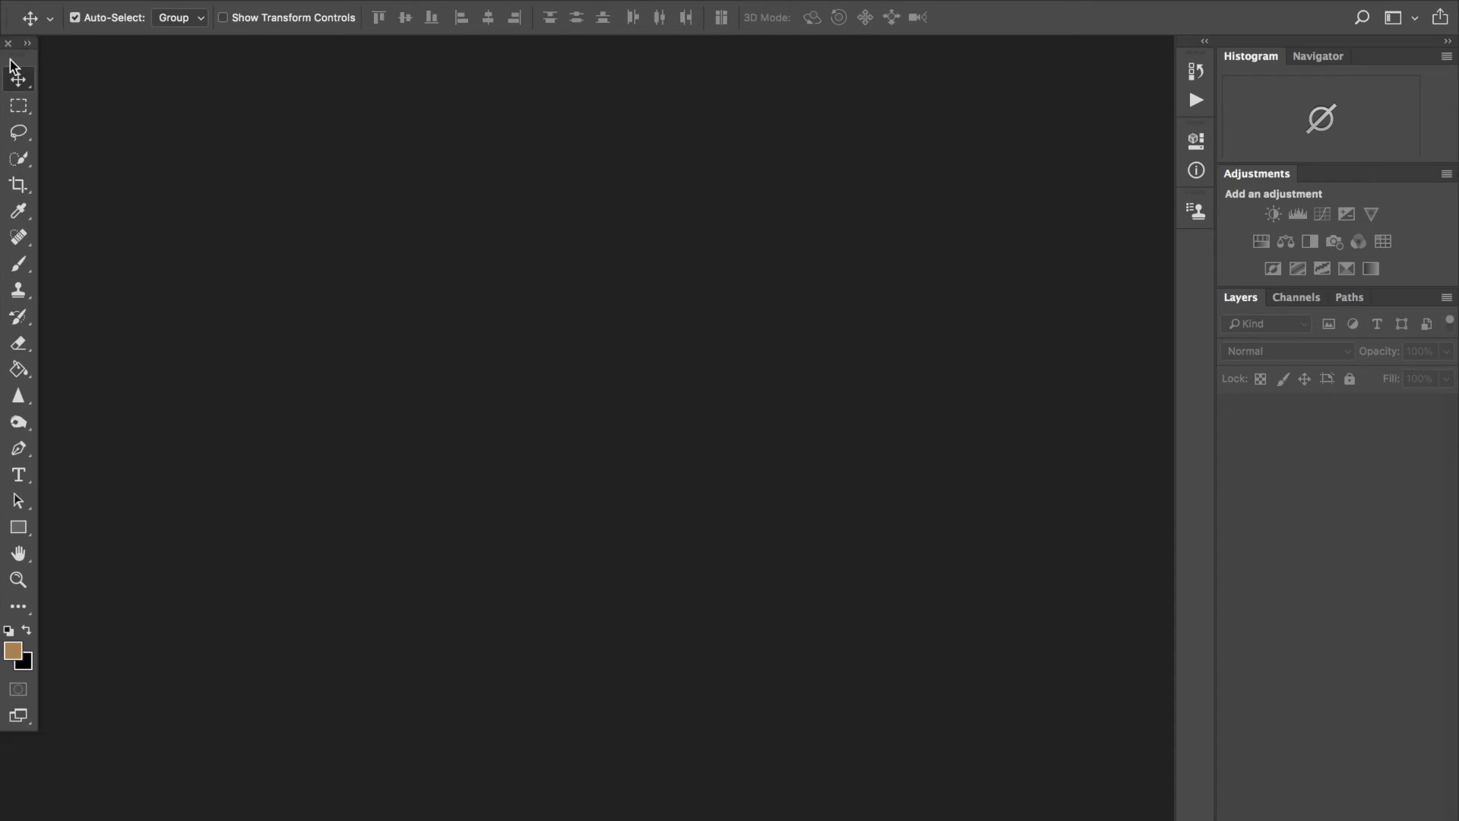
left_click_drag(29, 61, 1058, 118)
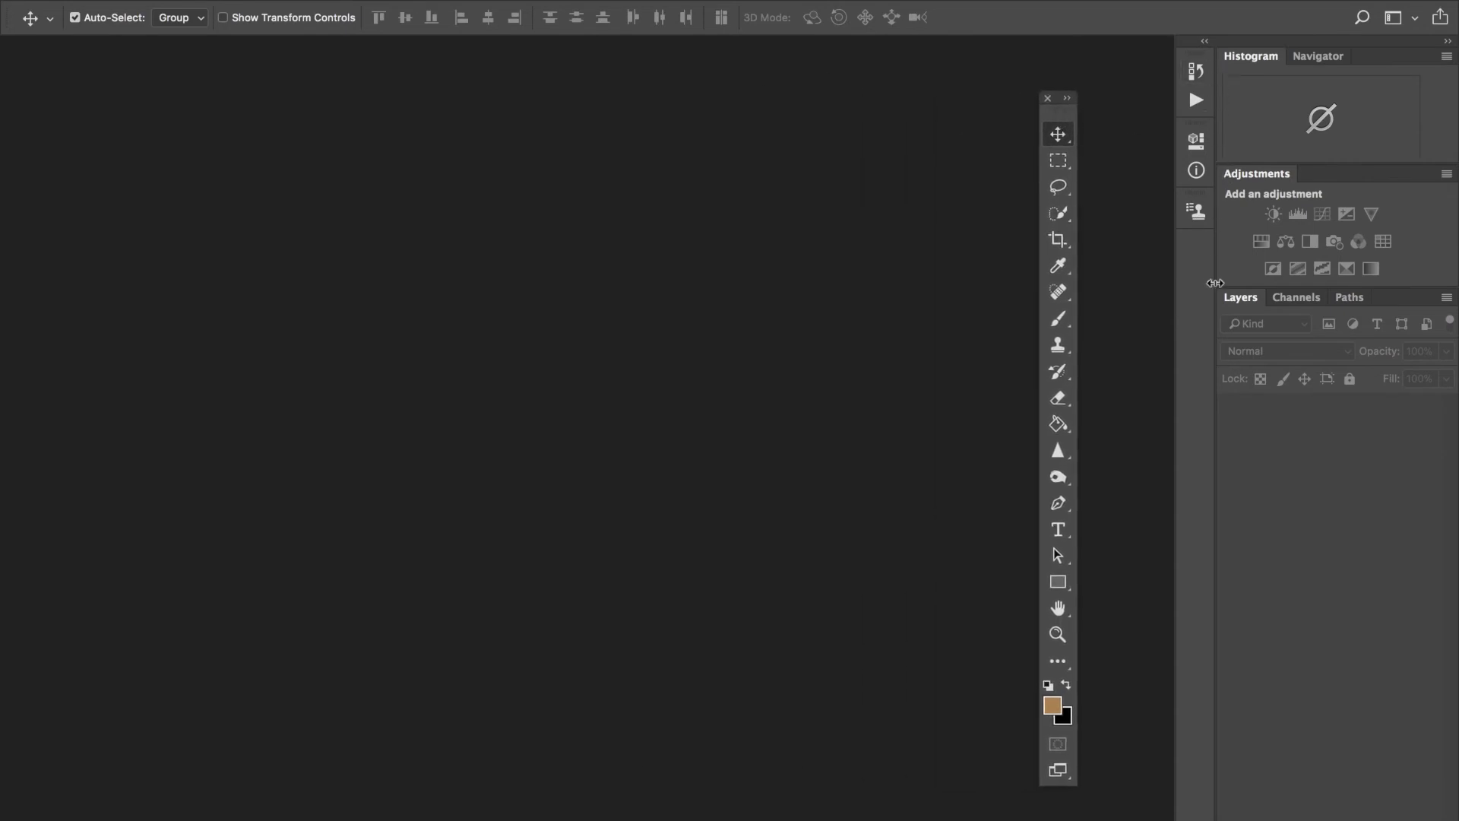
left_click_drag(1068, 109, 1217, 91)
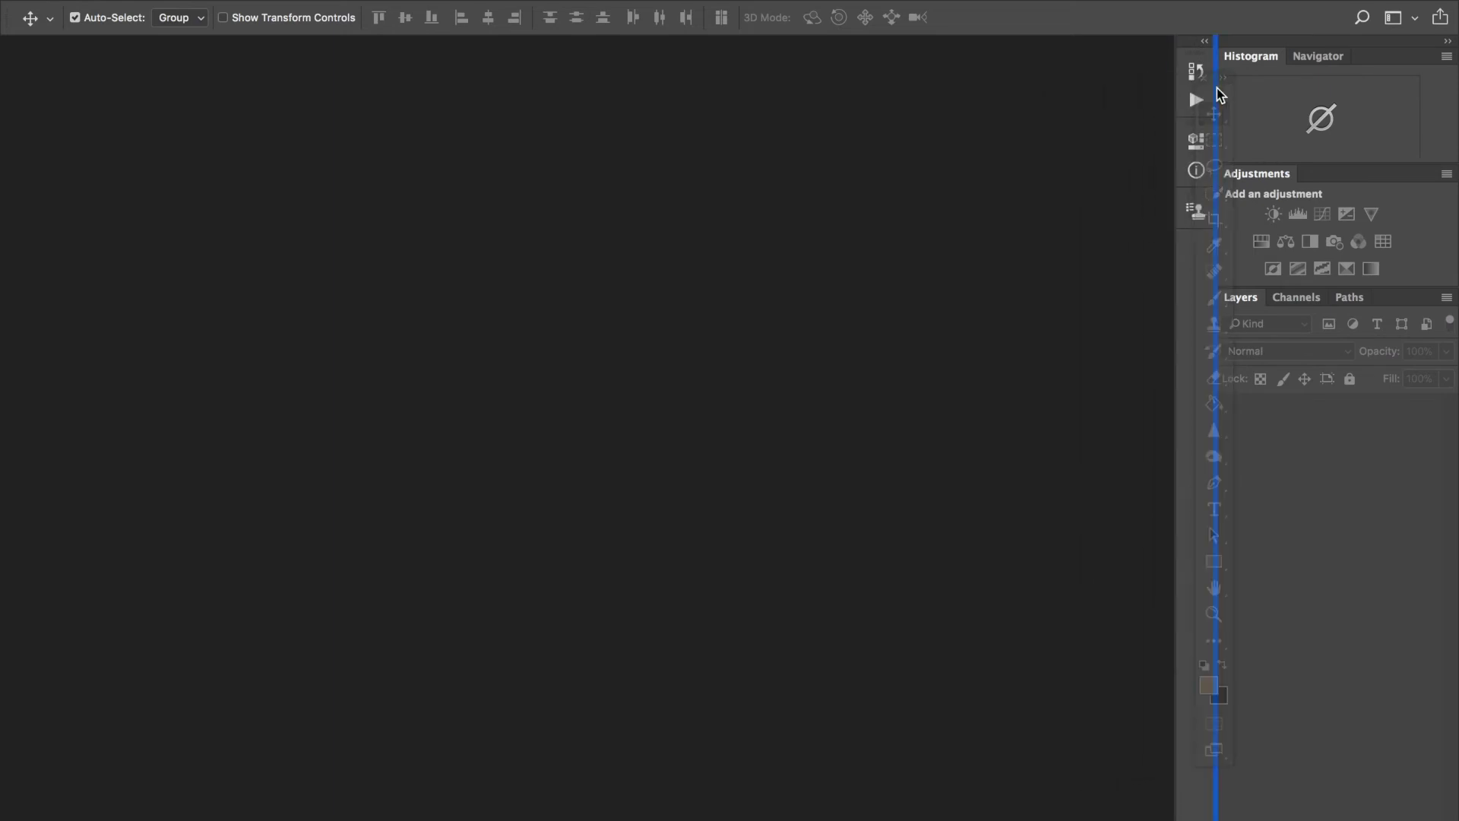
left_click_drag(1216, 88, 1216, 88)
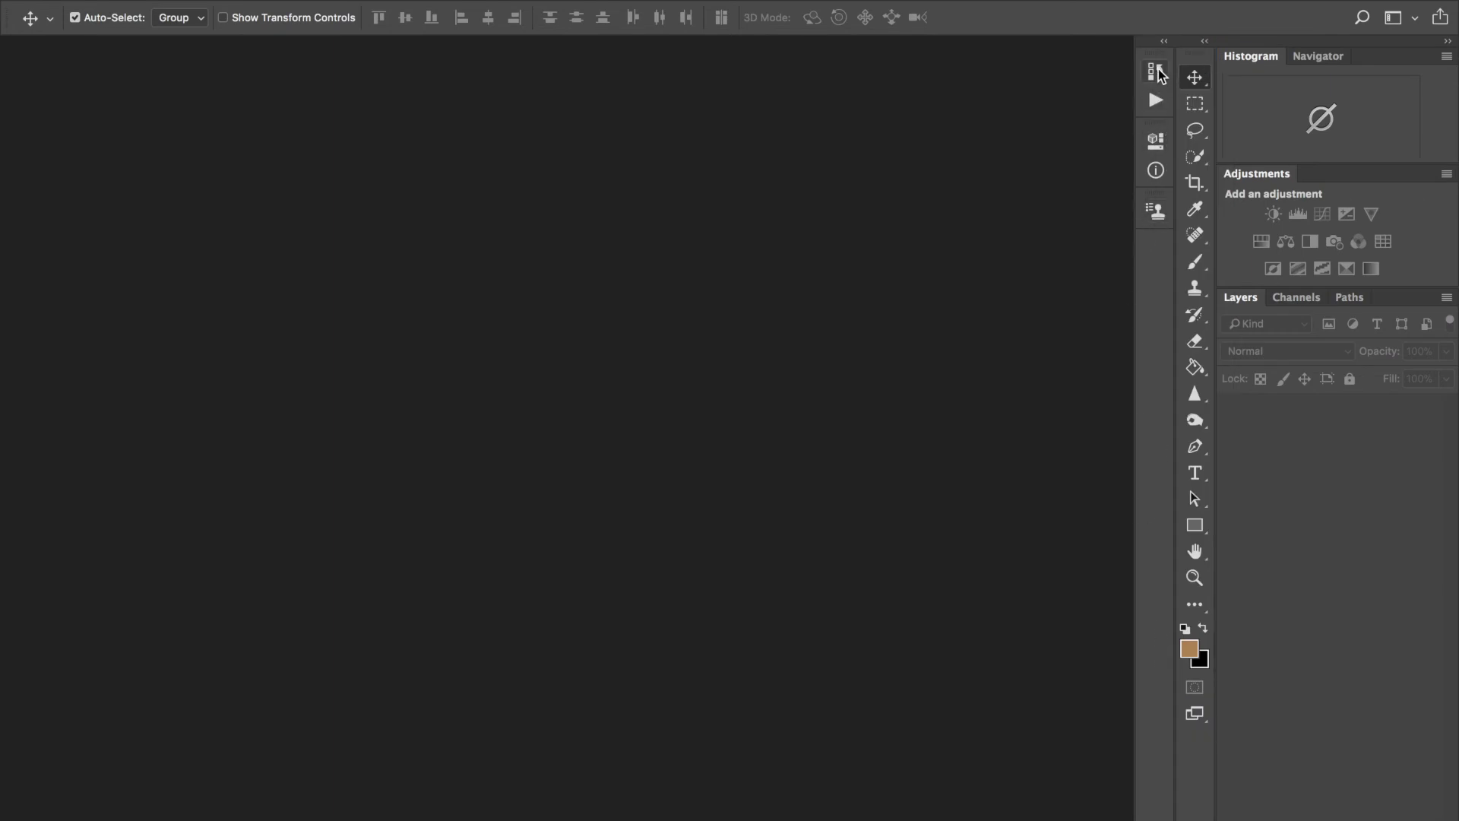
Step: Float out and close the History/Actions, 3D/Info and last icon panel groups, then reapply Test Workspace
left_click_drag(1153, 55, 988, 67)
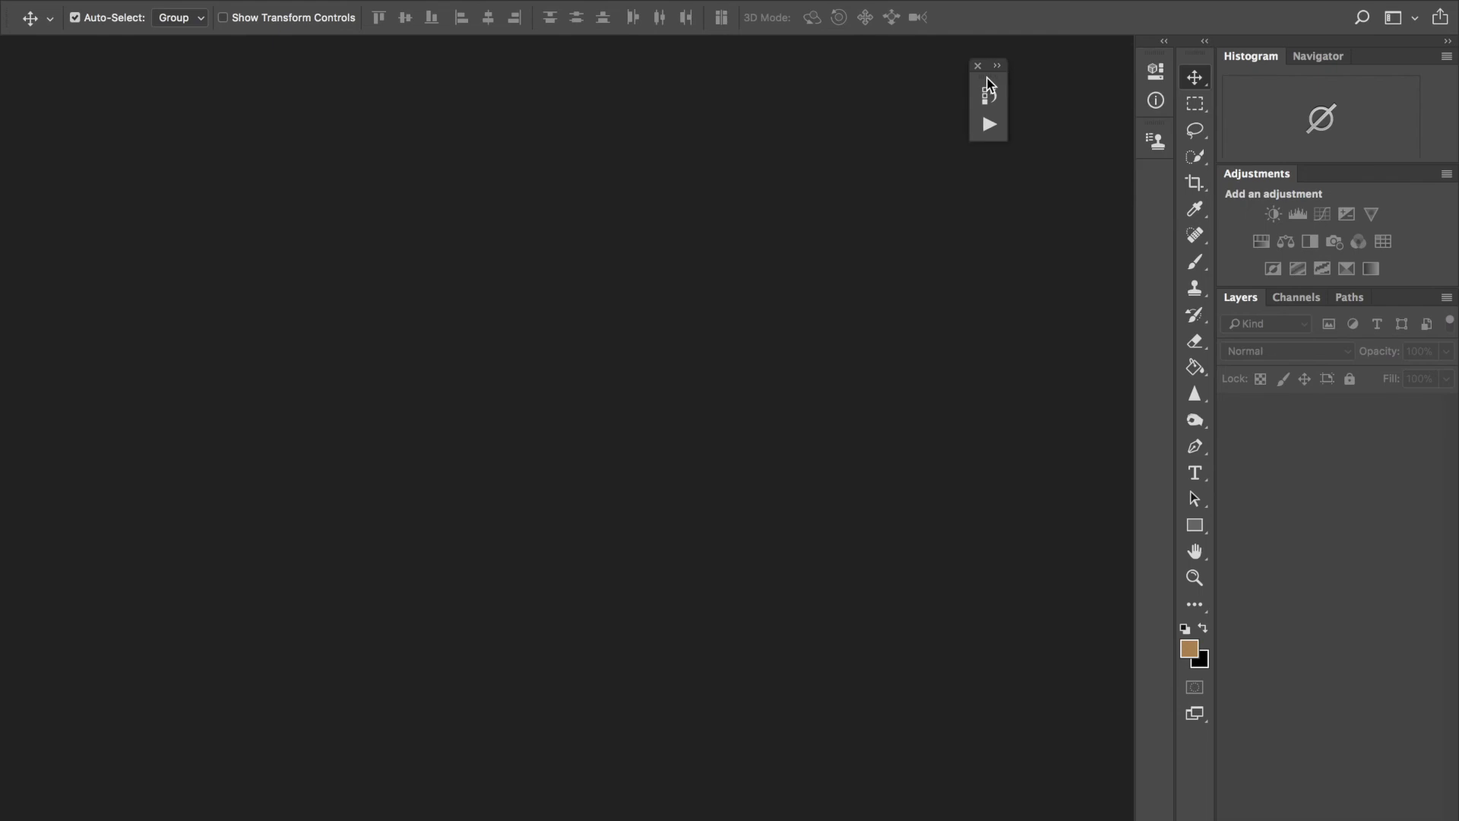
left_click_drag(1155, 64, 962, 194)
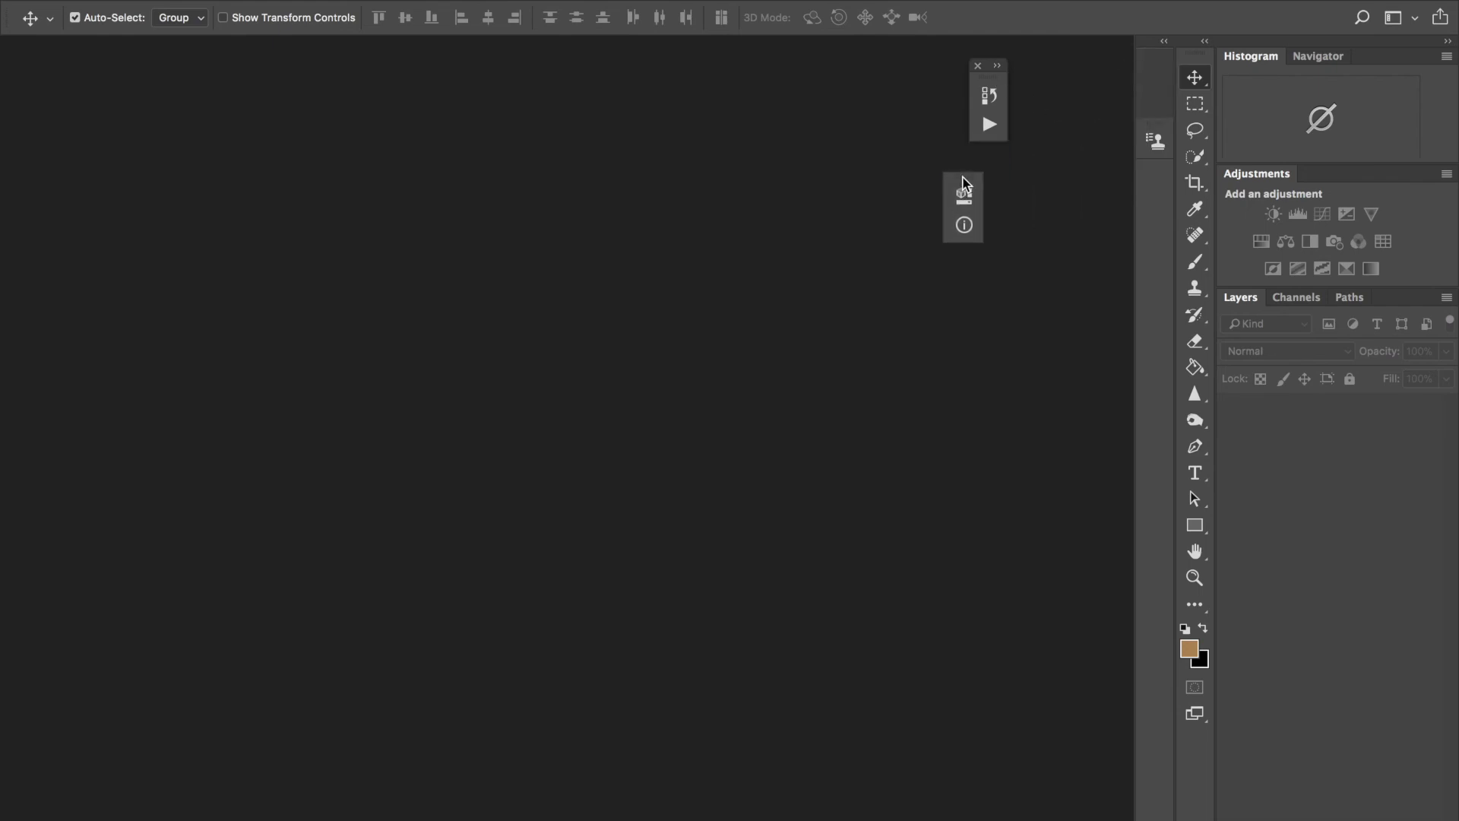
left_click_drag(1152, 53, 1043, 171)
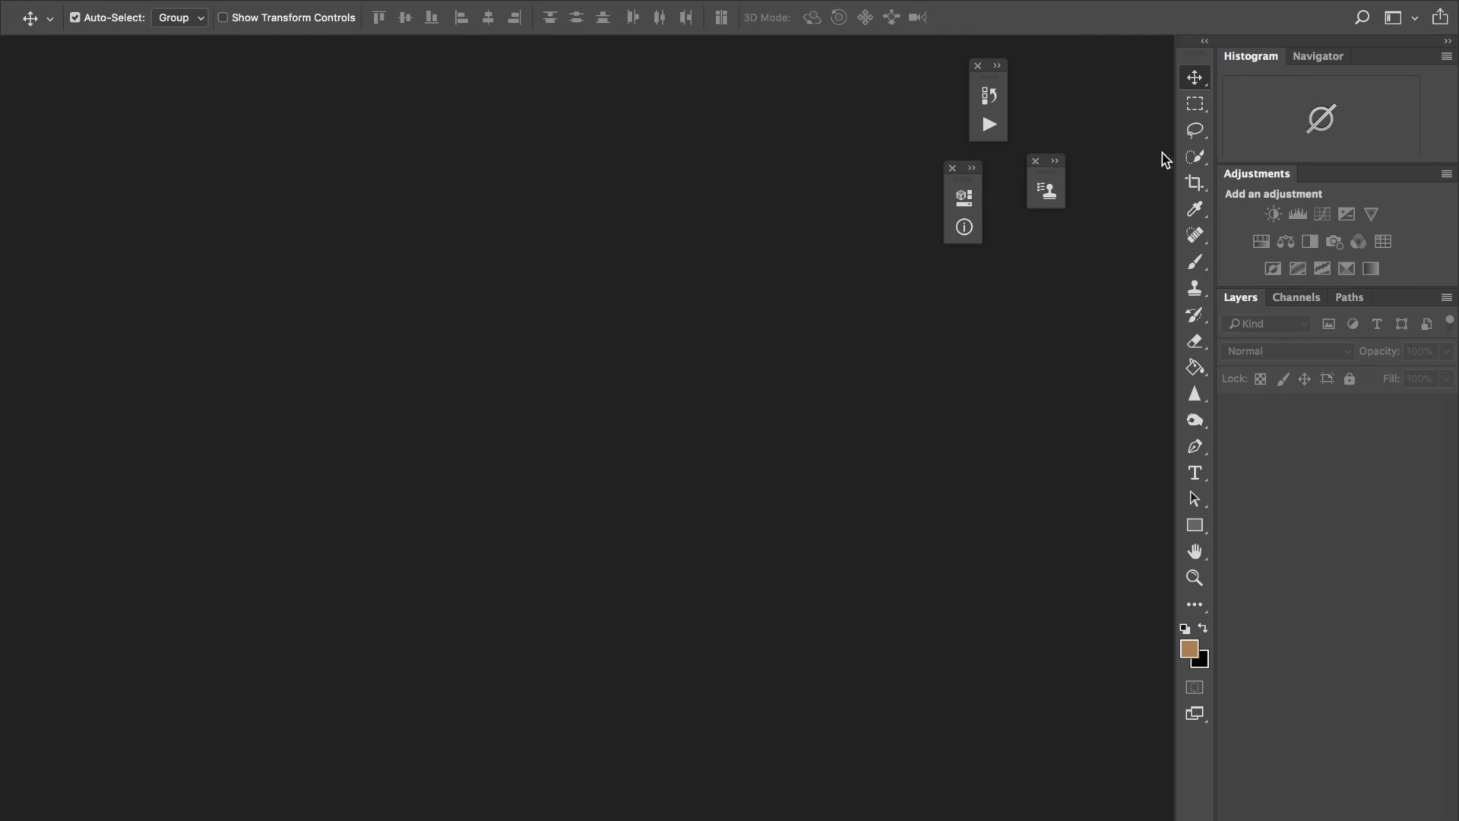
left_click(1036, 162)
left_click(954, 168)
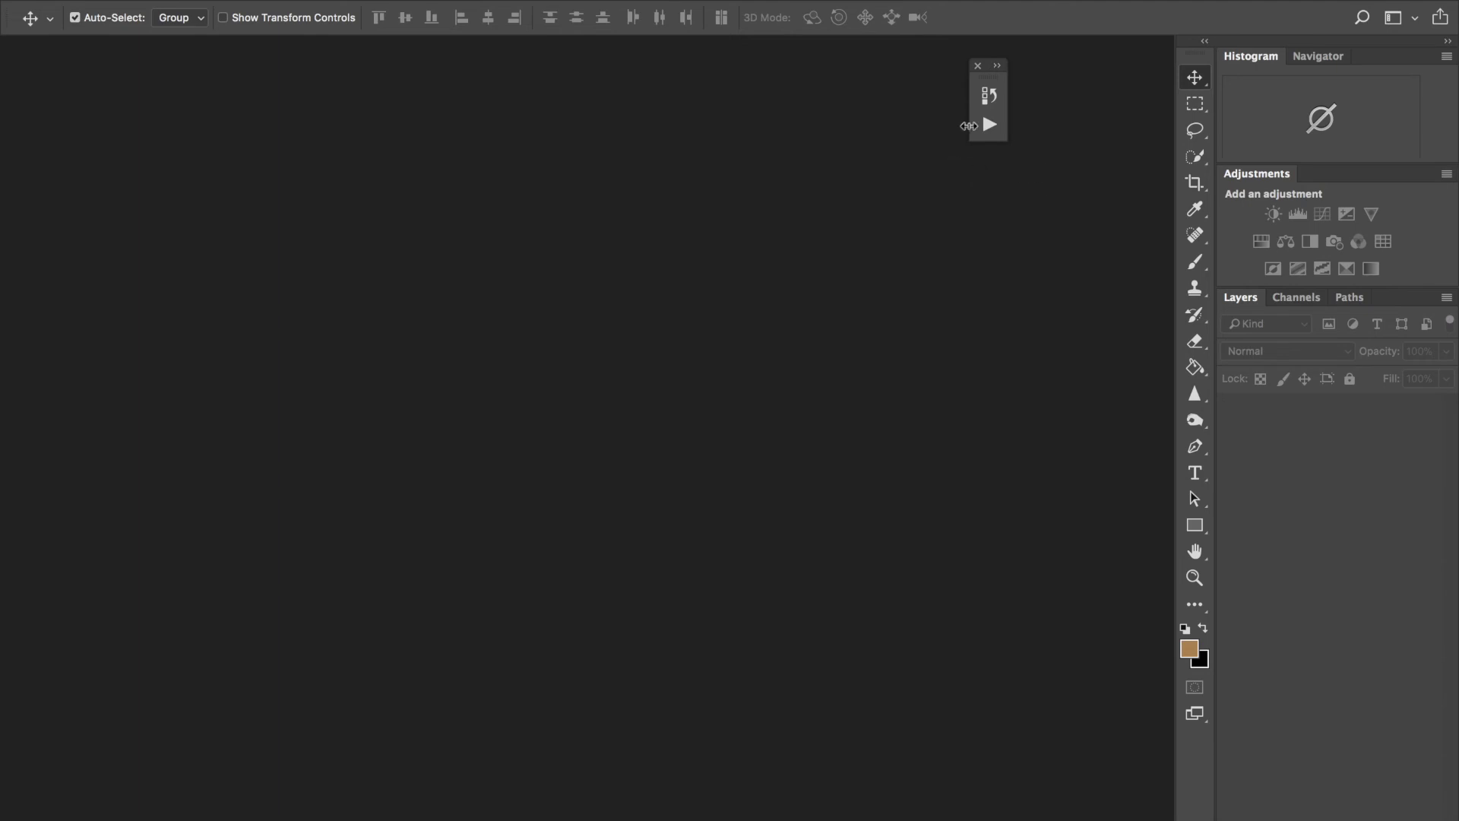
left_click(978, 66)
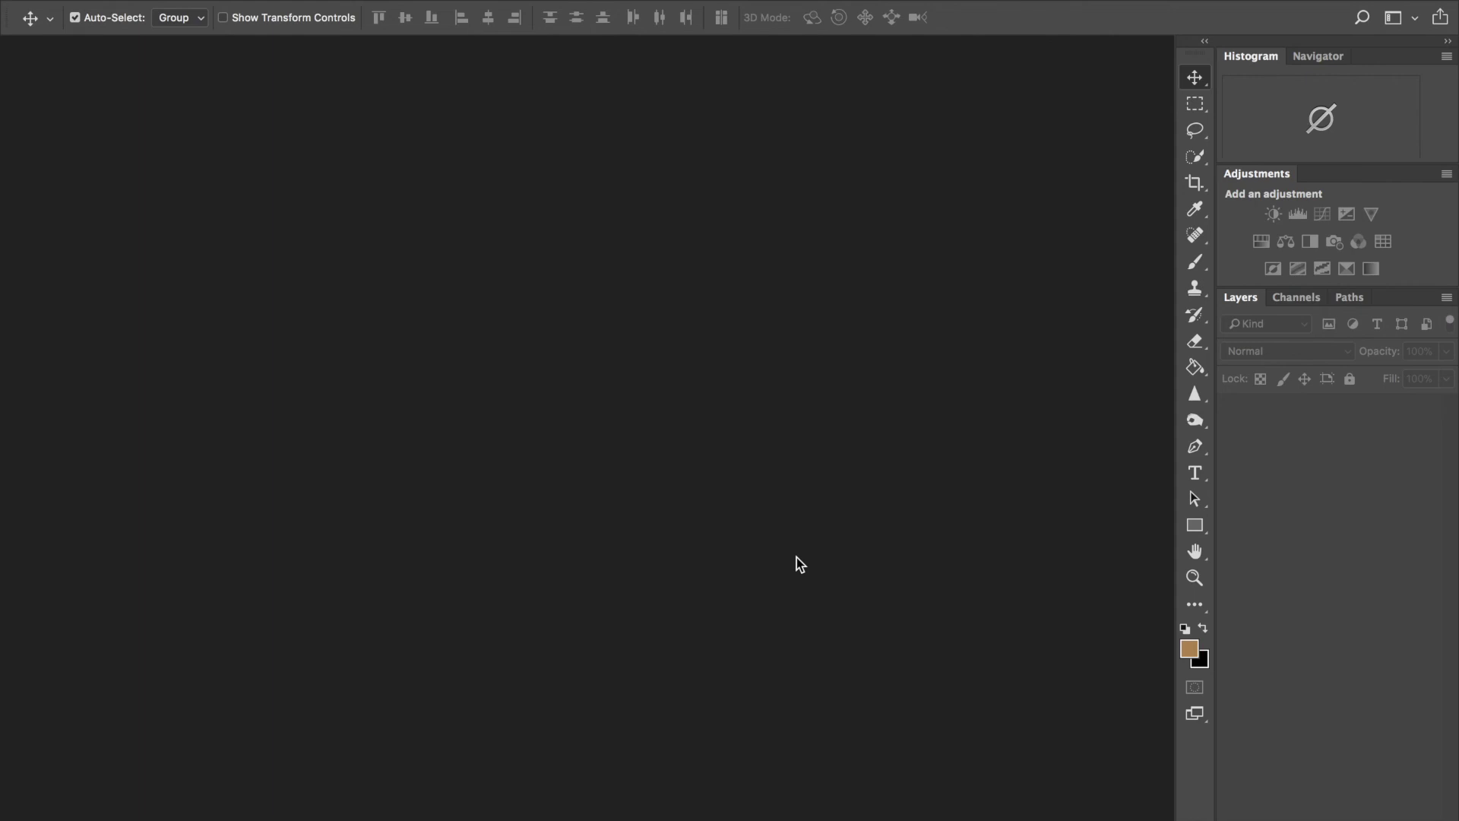
left_click(1410, 21)
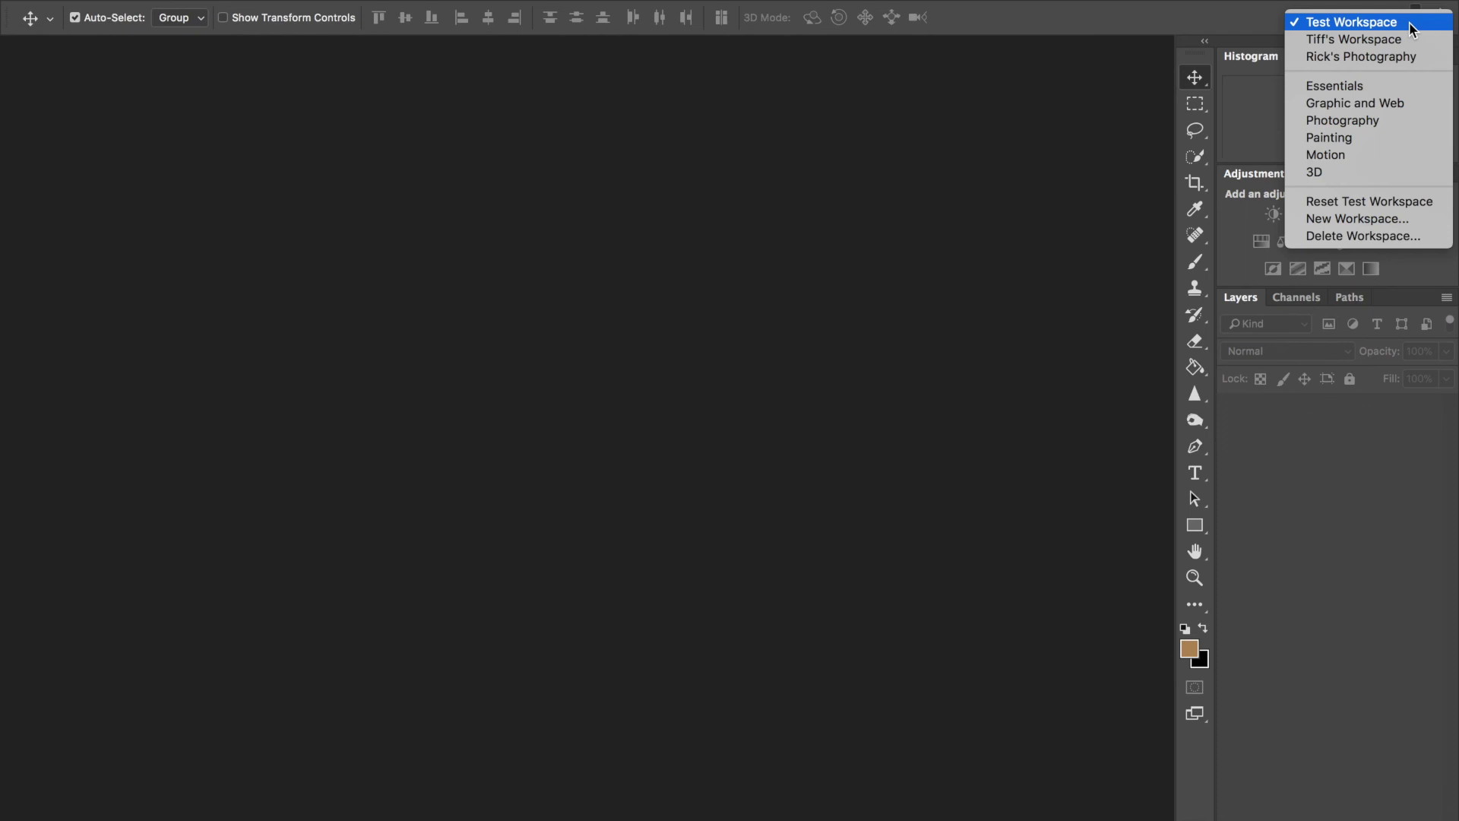
left_click(1330, 26)
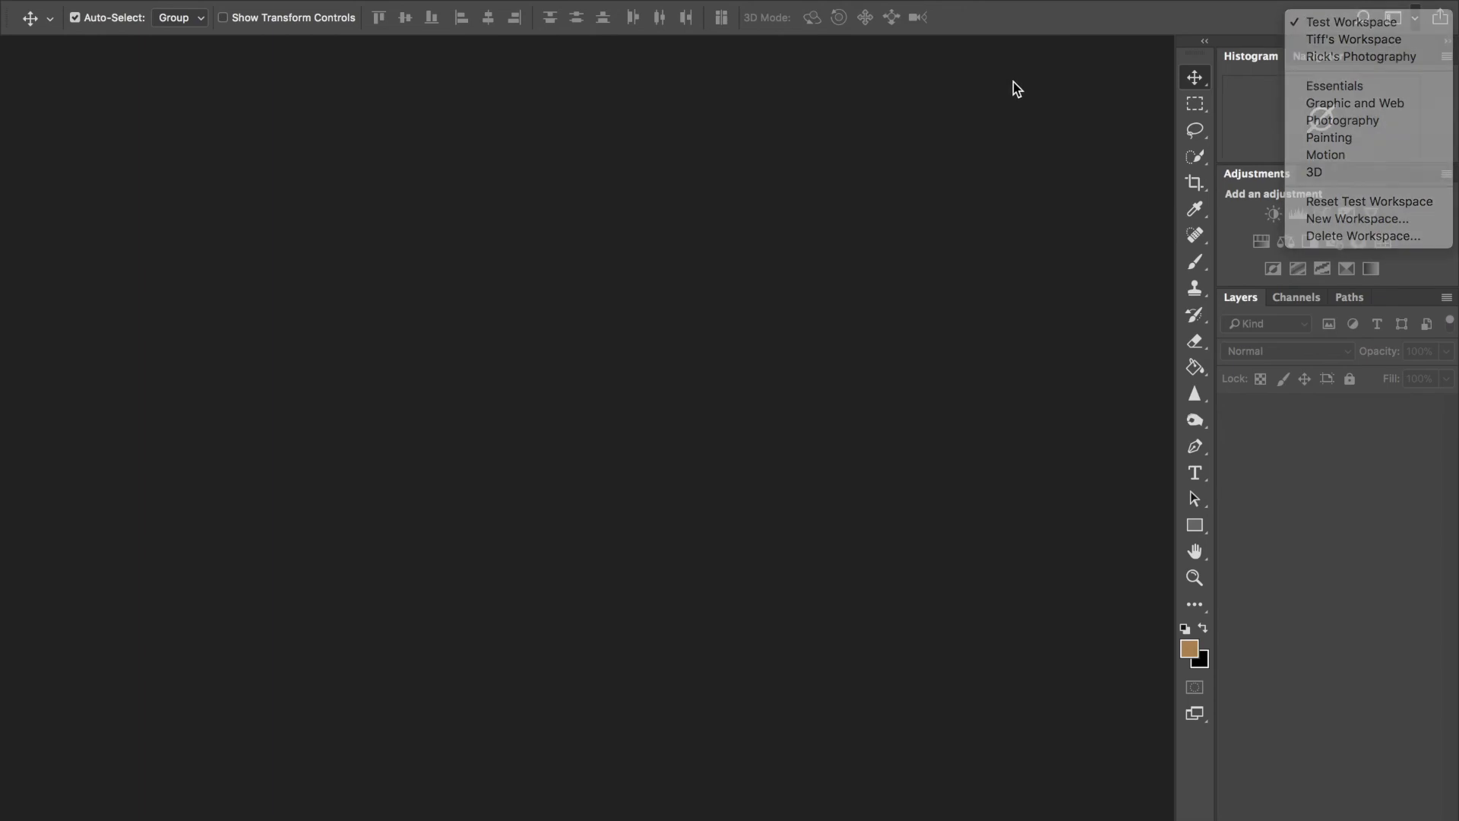